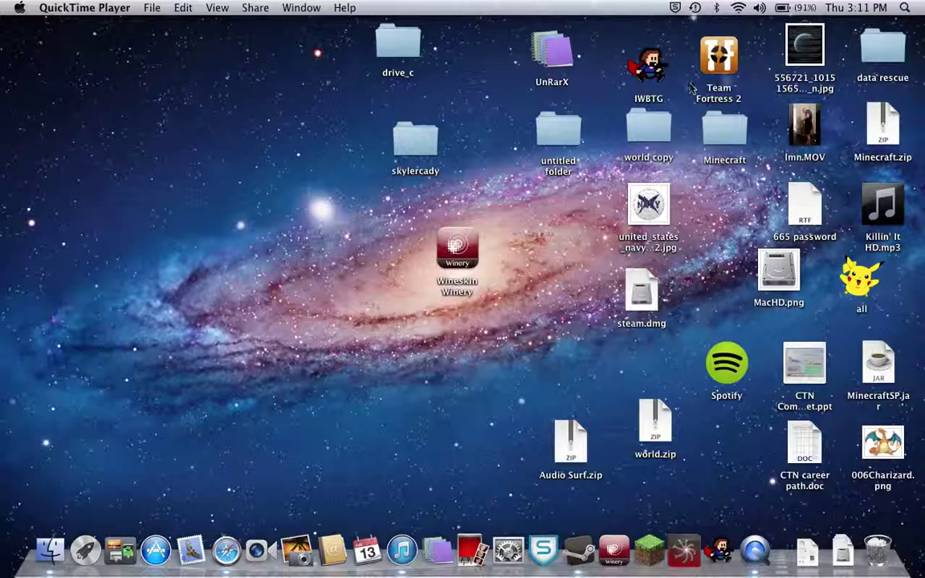
Make the QuickTime Player recording window float on top of other windows.
click(816, 48)
click(817, 49)
click(154, 7)
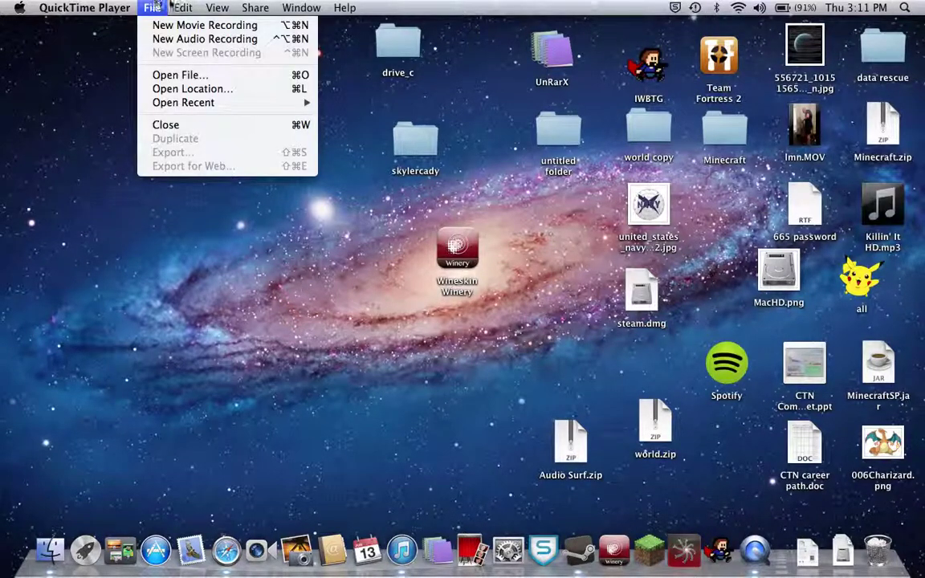
mouse_move(185, 7)
mouse_move(223, 5)
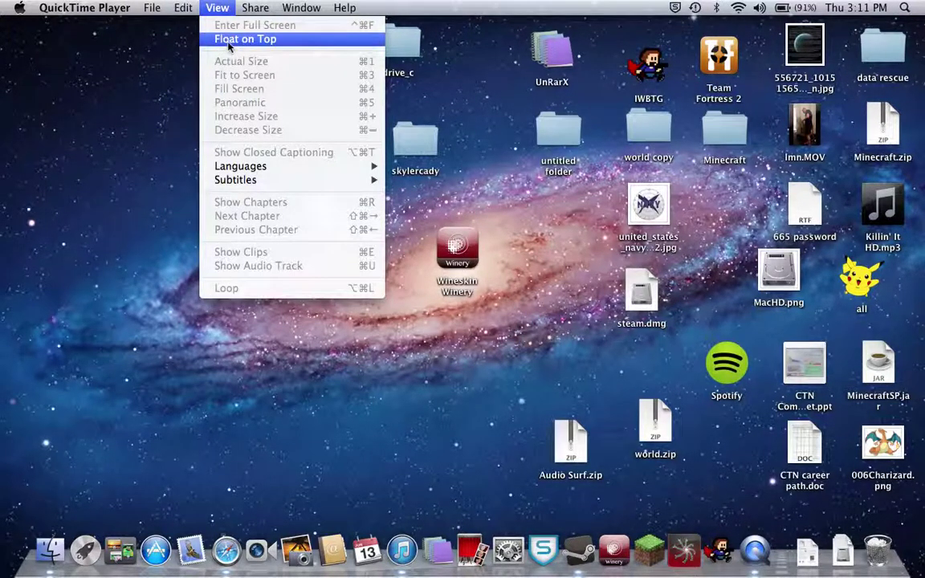
click(207, 39)
Minimize the recording window and move Audio Surf.zip up beside steam.dmg.
click(250, 8)
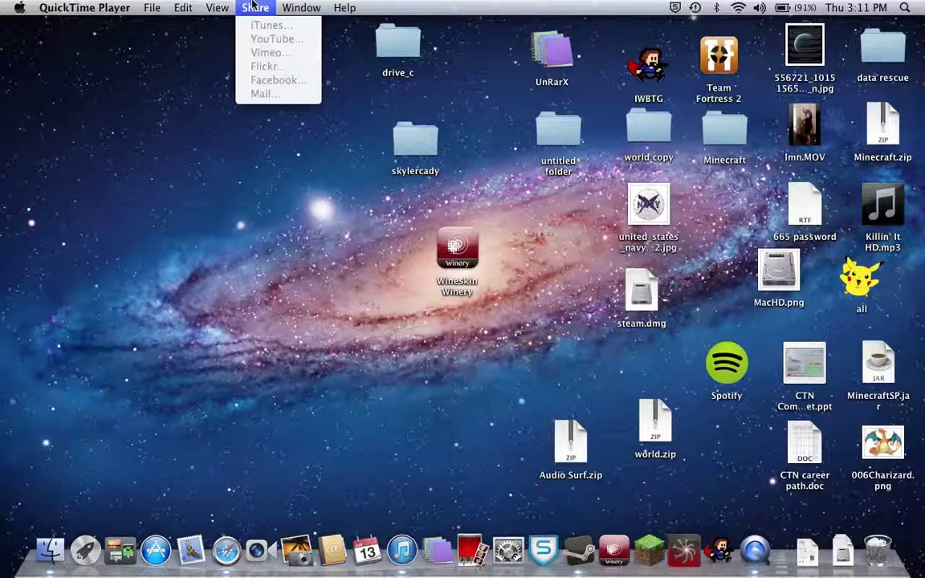
mouse_move(320, 4)
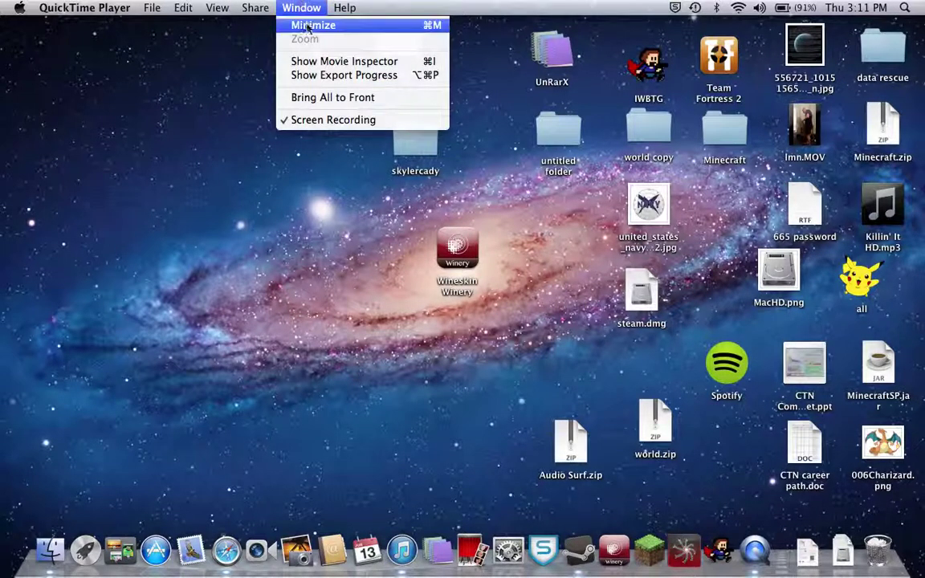
click(307, 29)
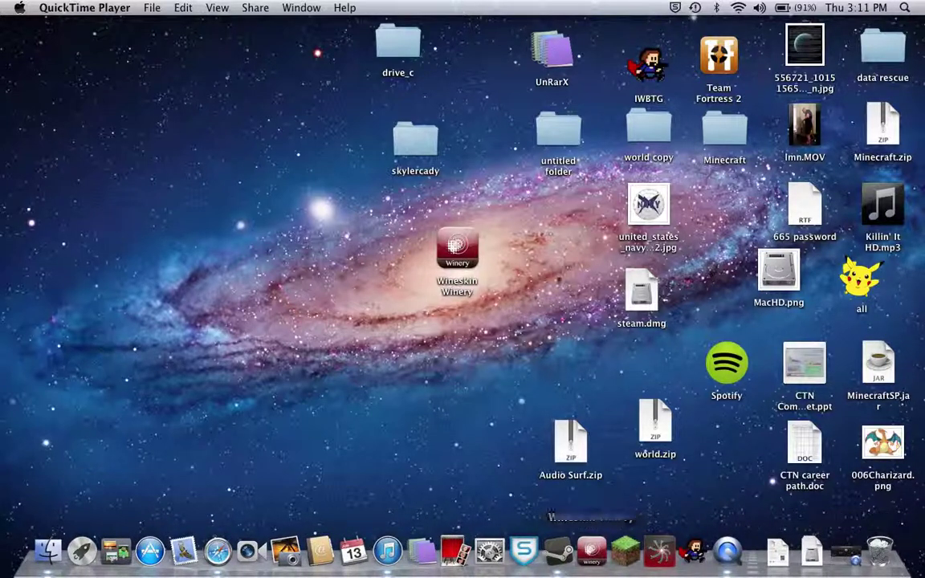
drag(563, 454, 551, 309)
mouse_move(538, 371)
mouse_down()
mouse_move(614, 265)
mouse_move(611, 305)
mouse_move(544, 321)
mouse_move(540, 368)
mouse_up()
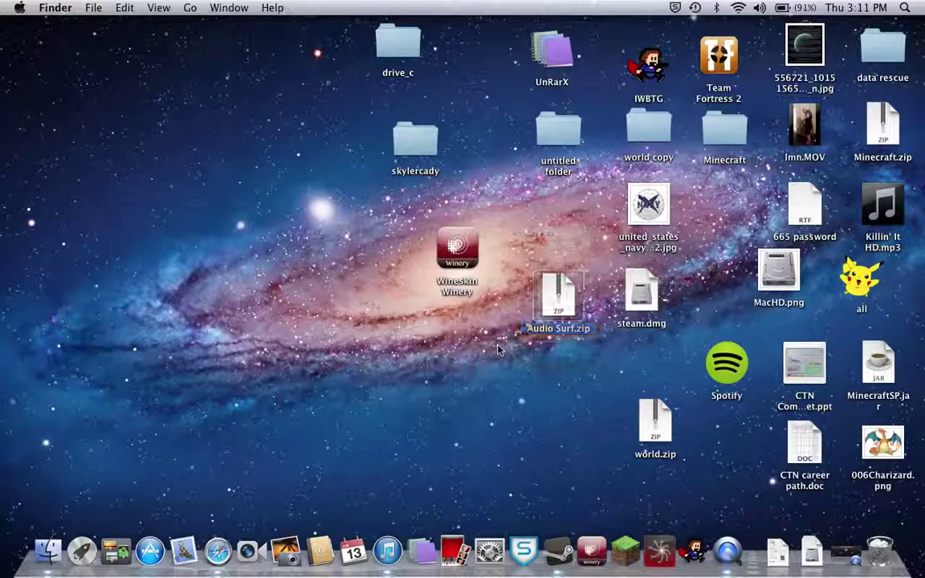
Search for 'wine skin' in Safari.
click(219, 550)
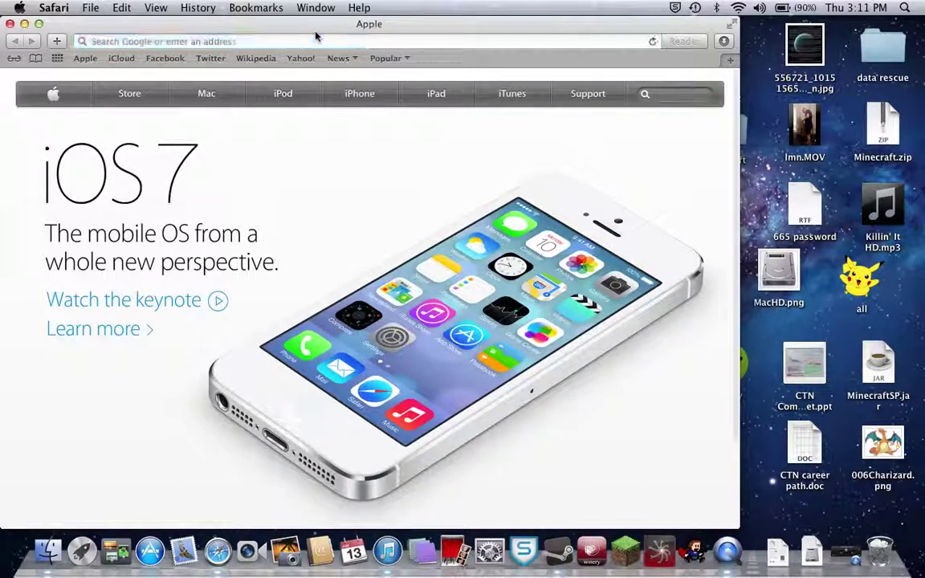
click(316, 37)
text(wine skin)
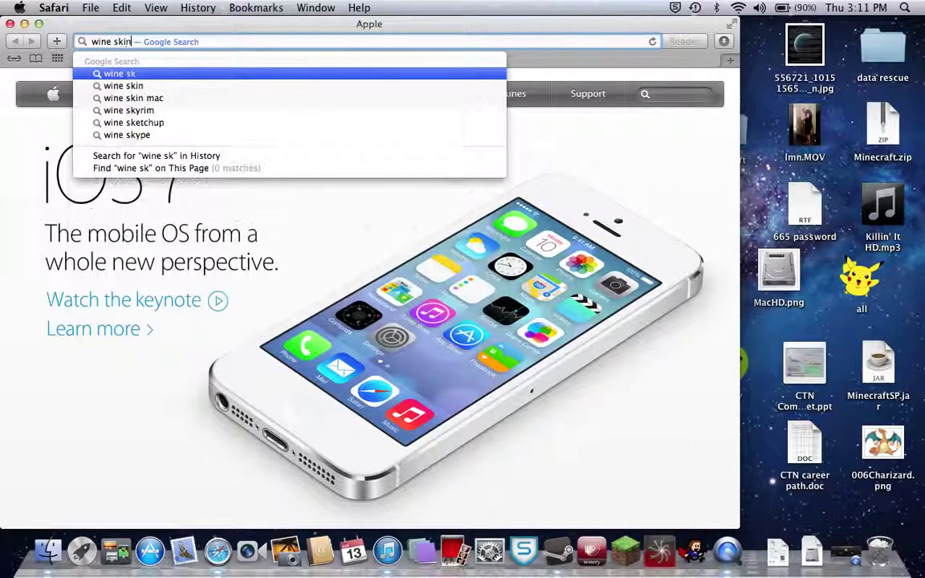
key(Return)
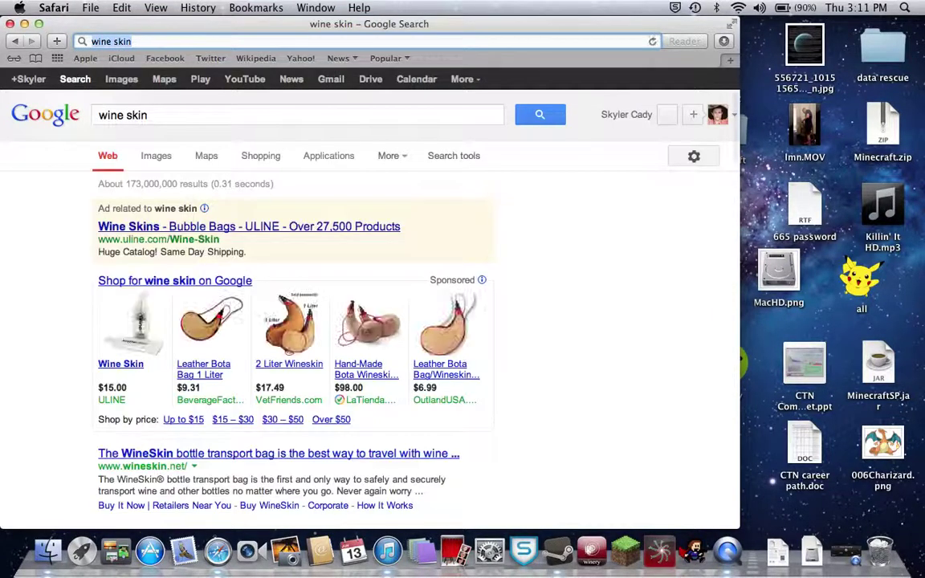
Visit the Wineskin project page from the results, then close the browser window.
scroll(221, 242, down, 3)
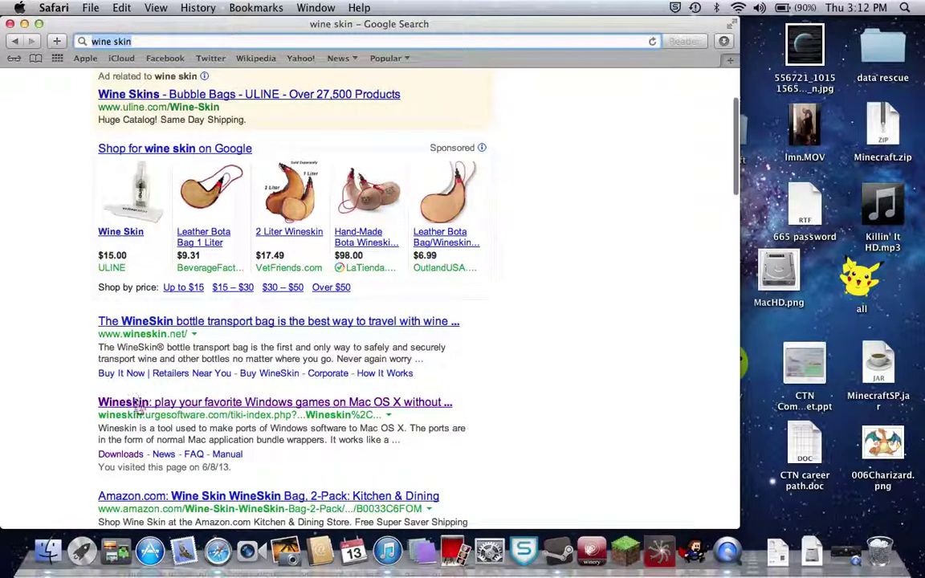
drag(97, 417, 129, 417)
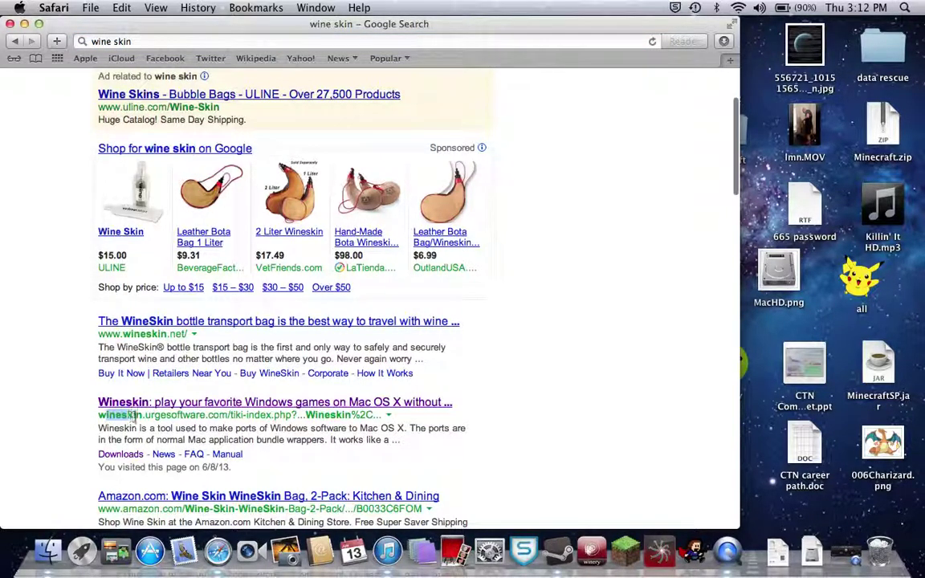
click(177, 403)
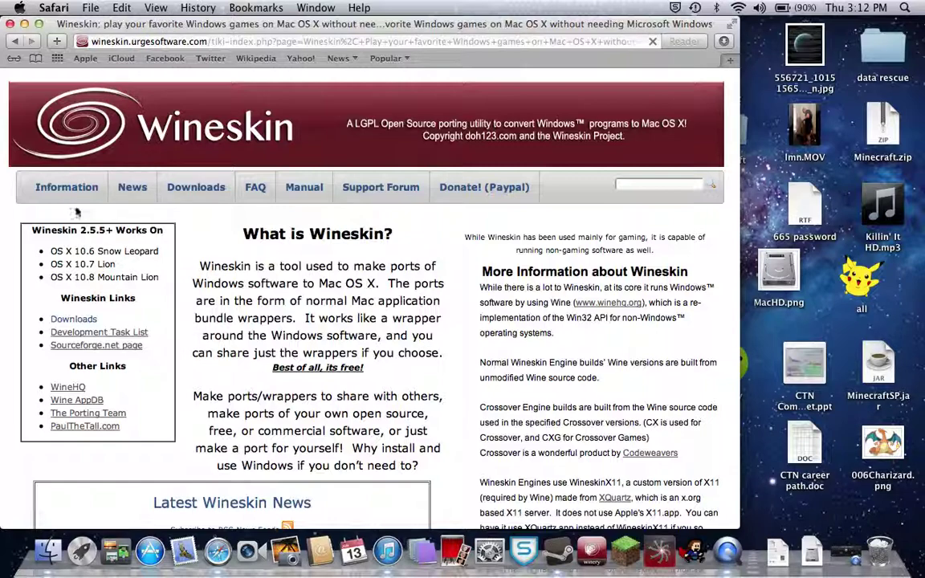
click(10, 23)
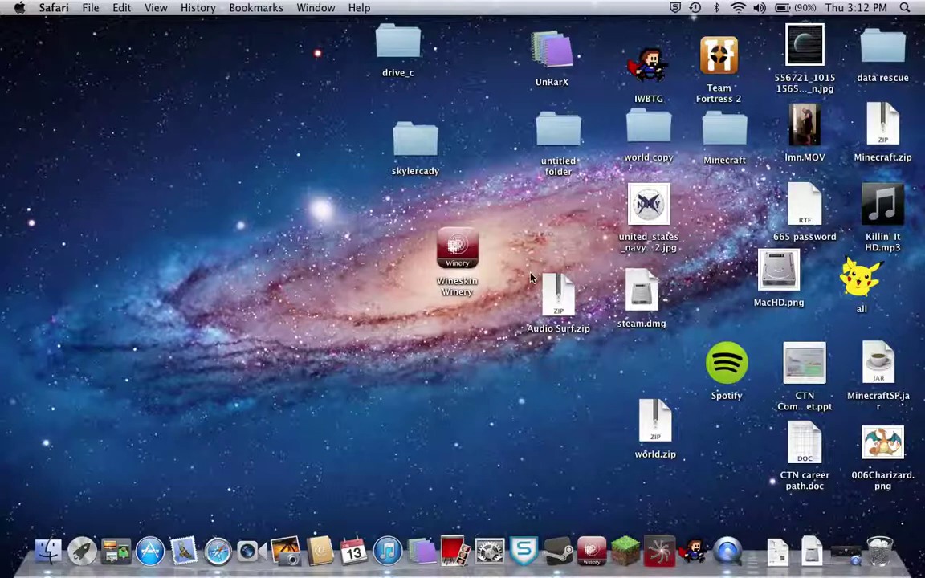
Extract Audio Surf.zip, place the app below Wineskin Winery, and check the untitled folder.
double_click(569, 299)
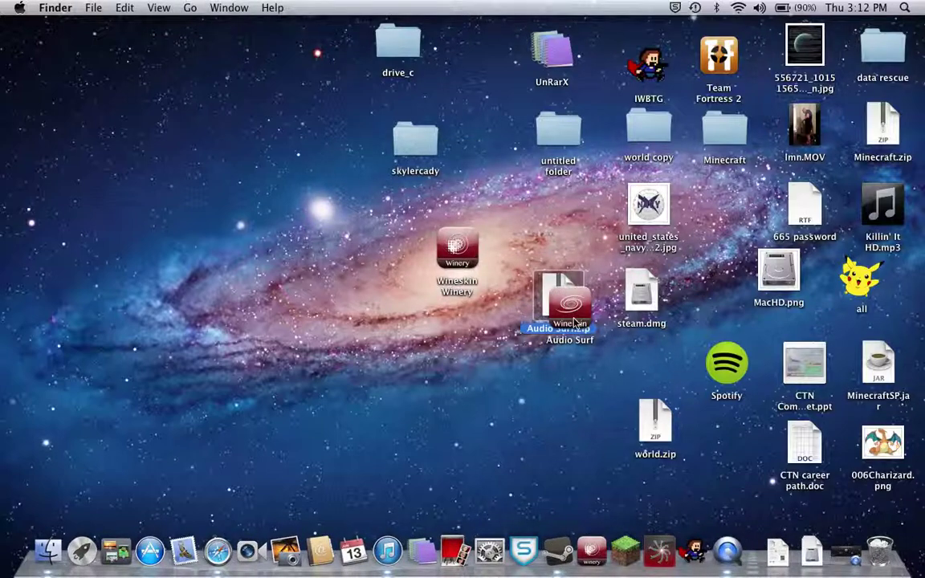
drag(573, 321, 455, 326)
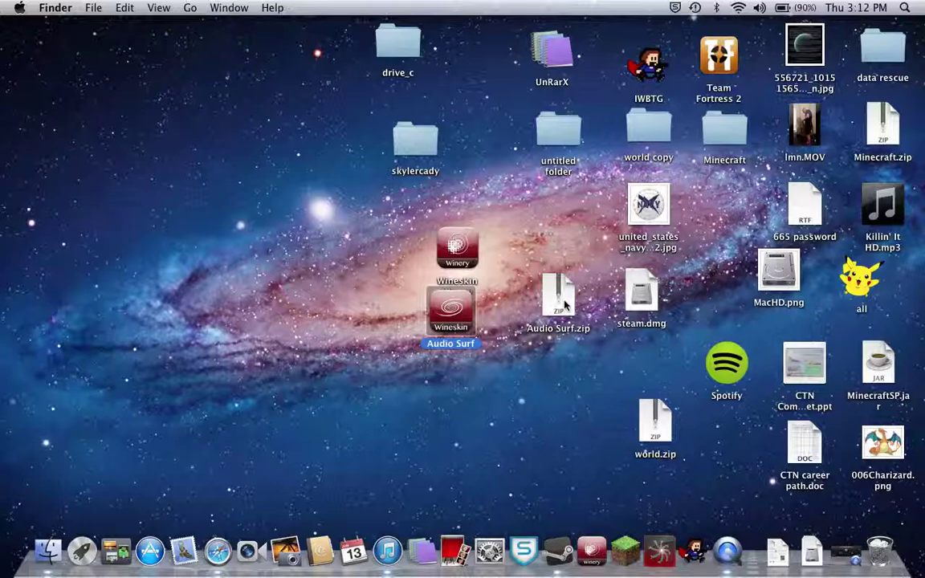
drag(564, 304, 518, 175)
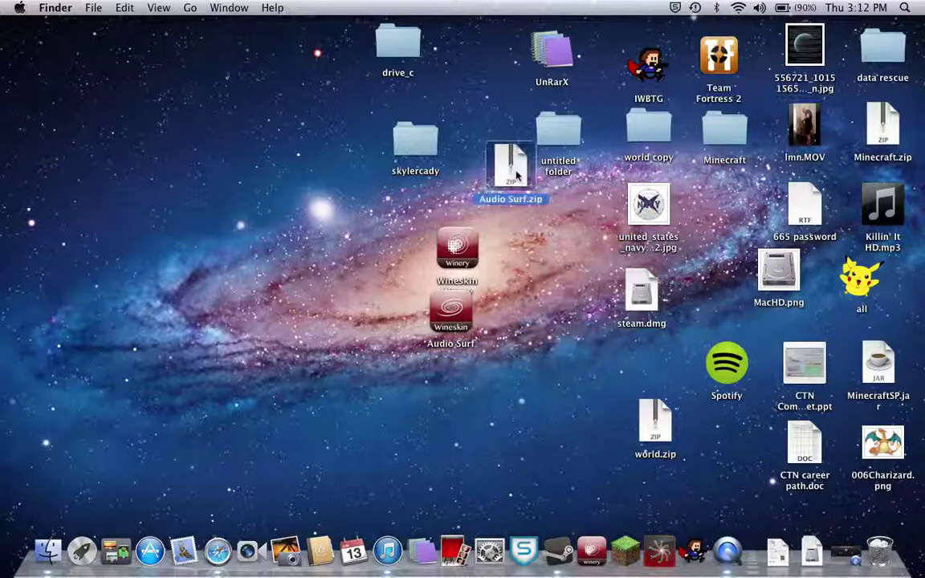
double_click(573, 131)
File Audio Surf.zip inside the untitled folder and launch the Audio Surf app.
click(196, 169)
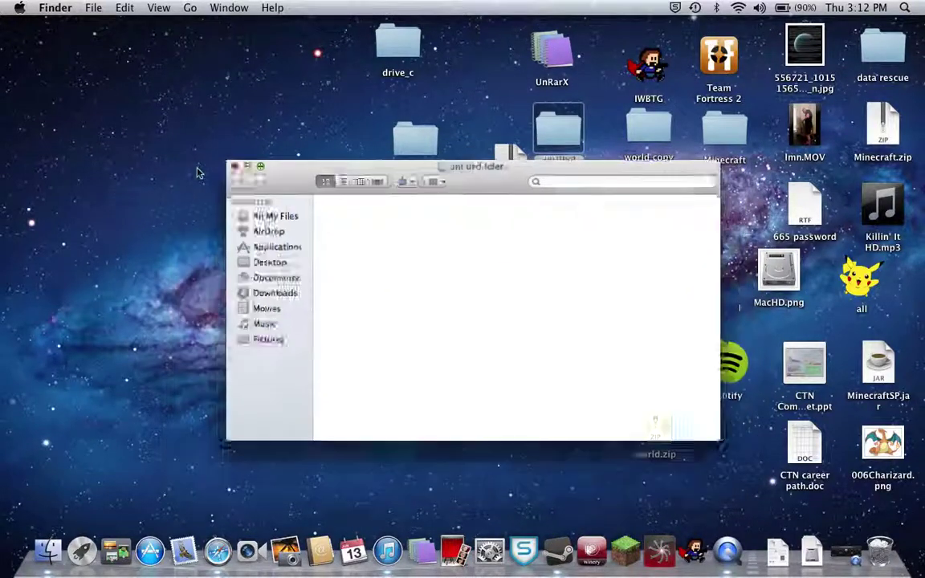
drag(507, 165, 558, 132)
double_click(454, 311)
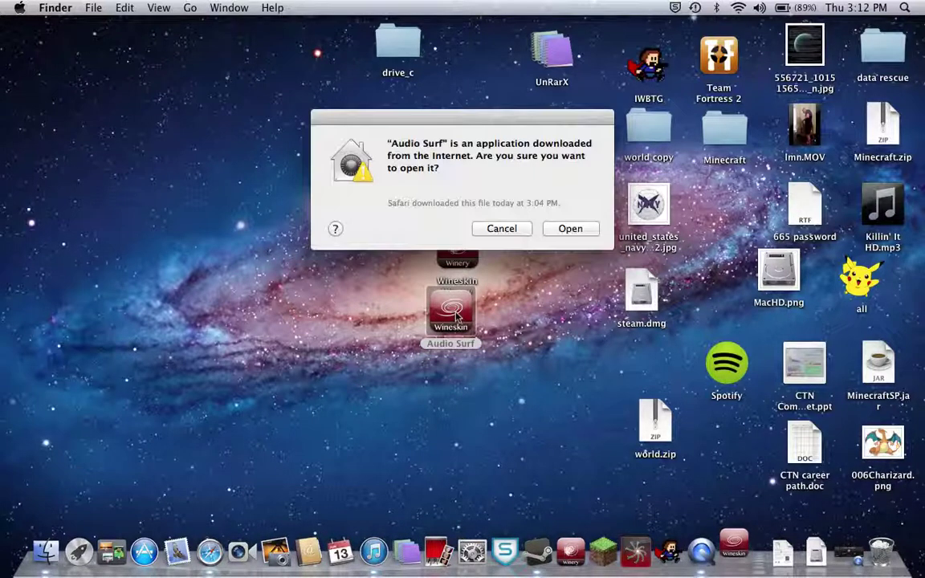
Allow the downloaded Audio Surf app to open, relaunch it, then quit it.
click(569, 228)
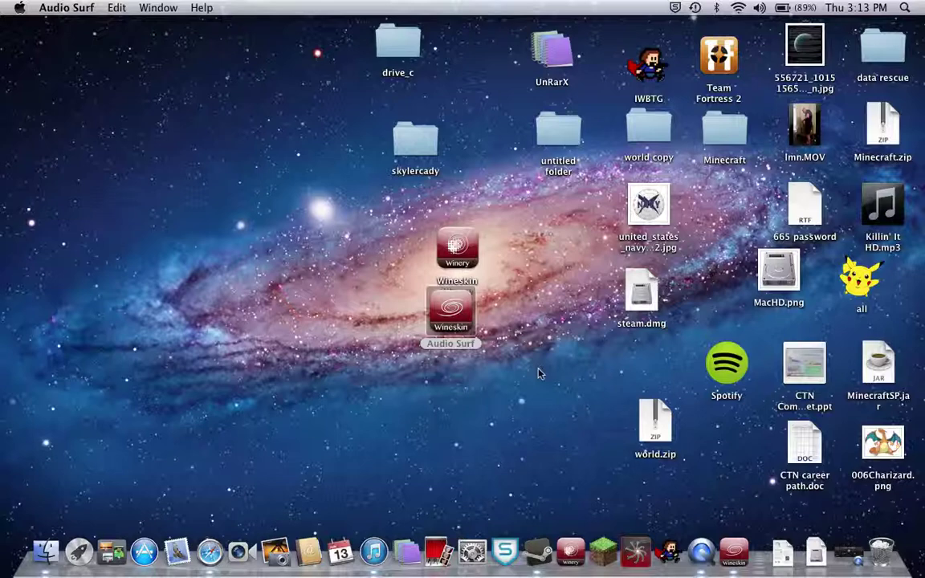
drag(538, 372, 417, 442)
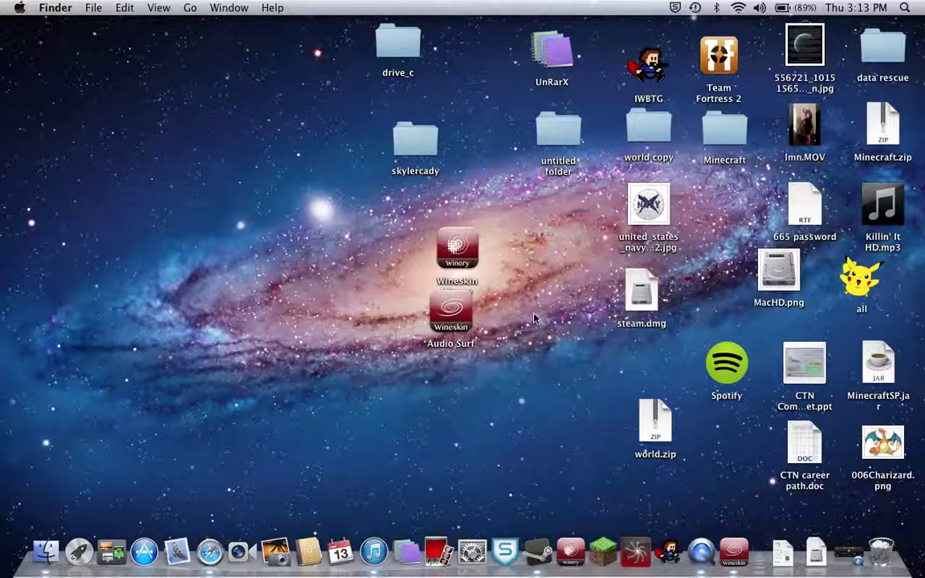
double_click(453, 312)
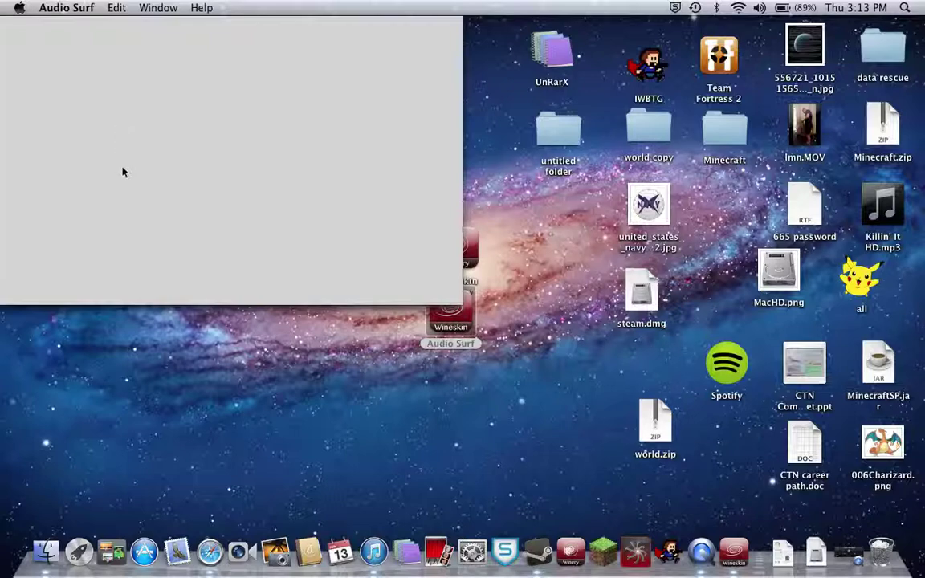
click(66, 7)
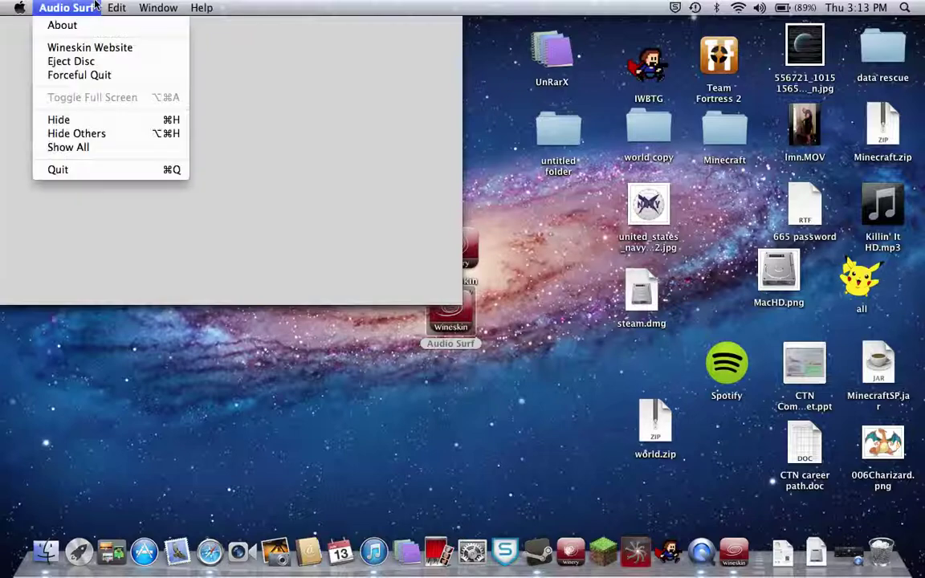
click(103, 169)
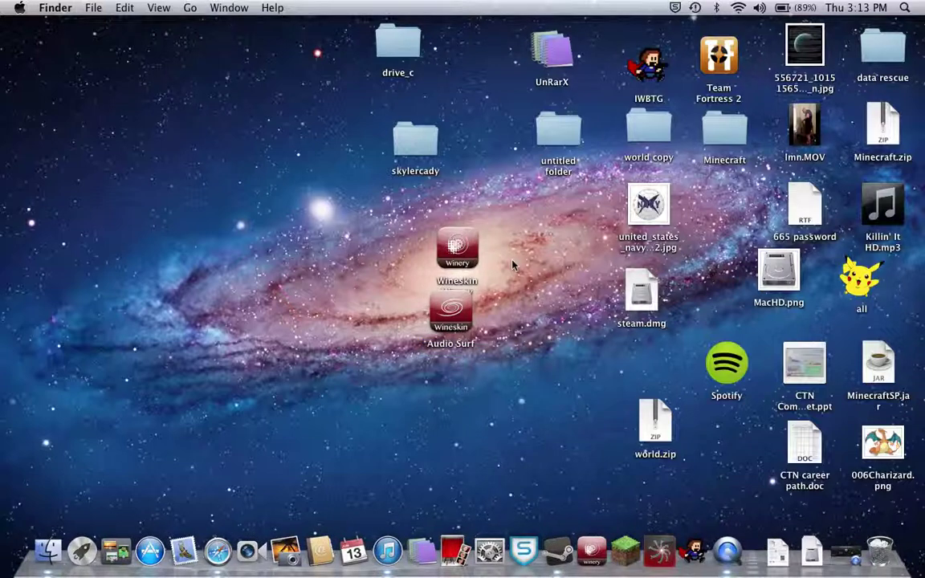
Move Wineskin Winery further left on the desktop.
click(466, 245)
right_click(470, 234)
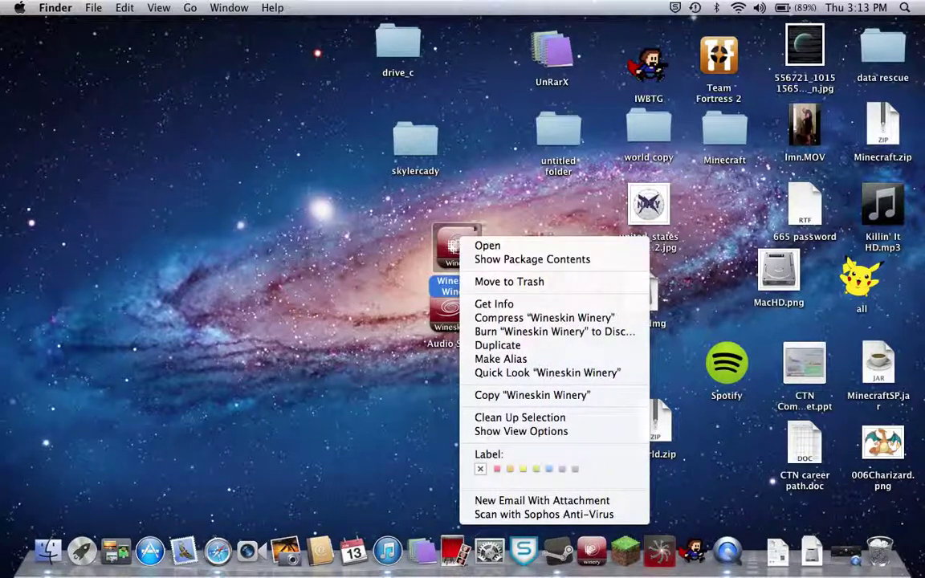
click(439, 187)
drag(457, 245, 304, 245)
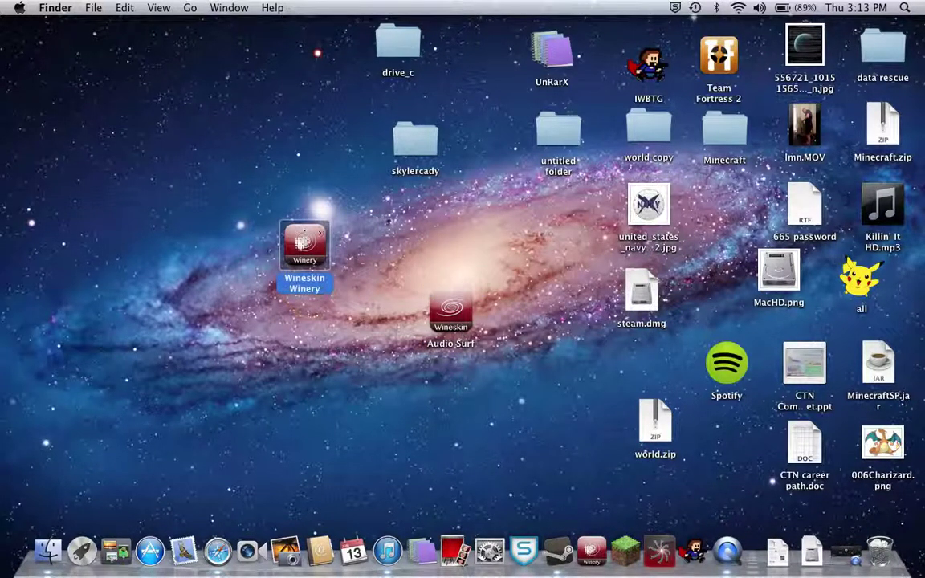
click(350, 201)
Browse Wineskin Winery's package Contents and Resources folders, then close the window.
right_click(319, 237)
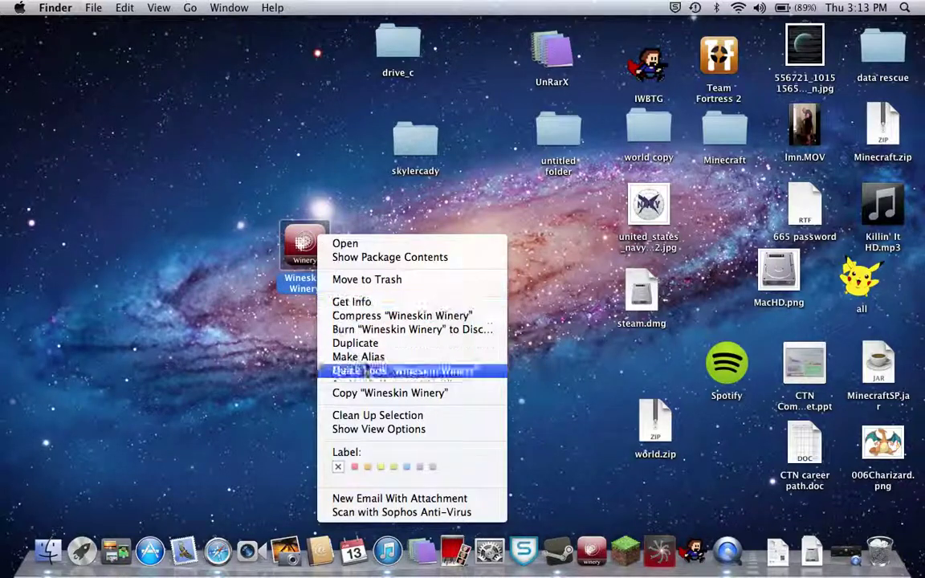
click(375, 259)
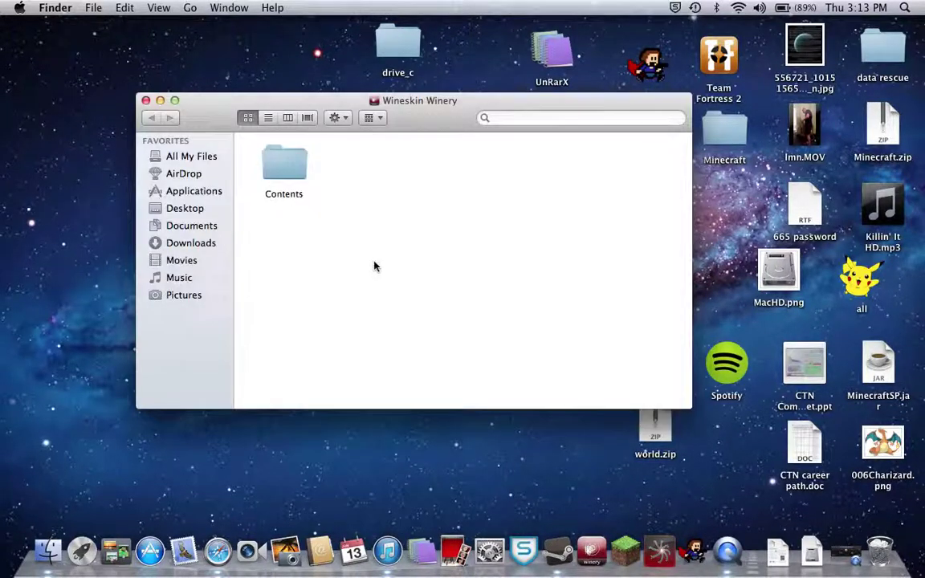
double_click(293, 170)
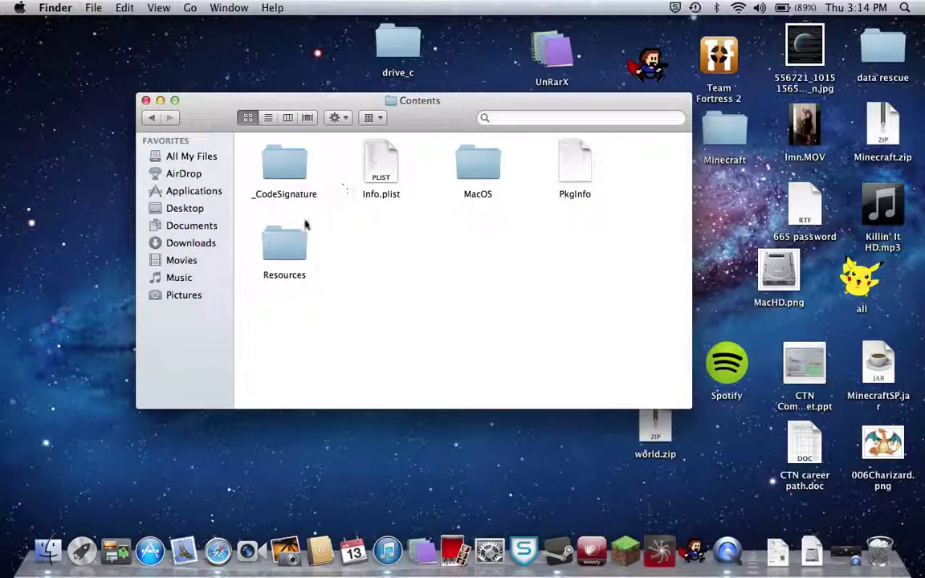
double_click(284, 243)
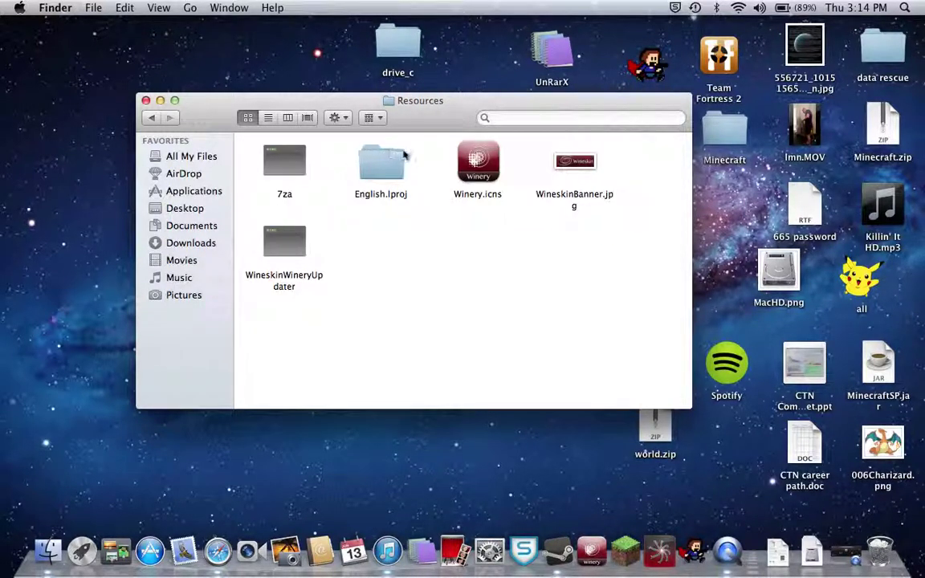
click(150, 118)
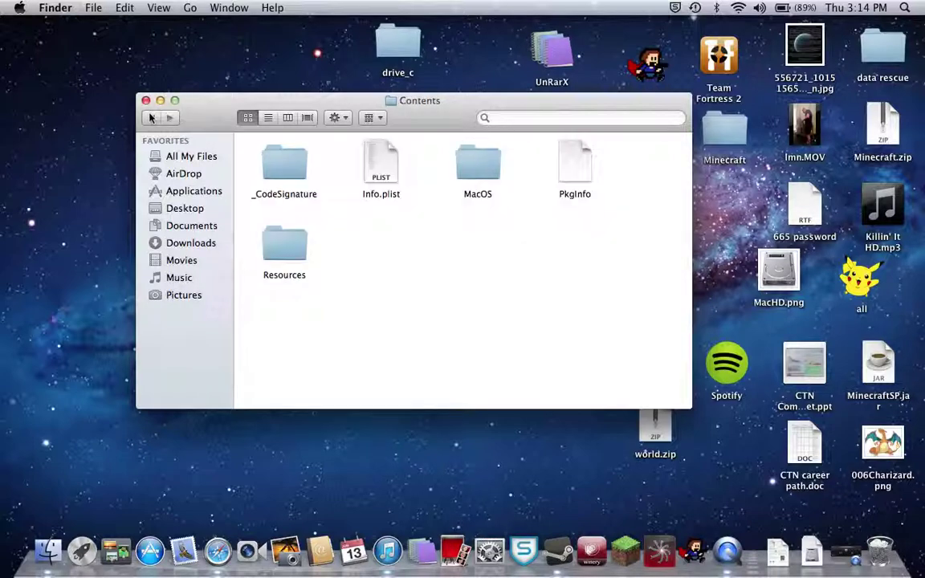
click(150, 118)
click(146, 100)
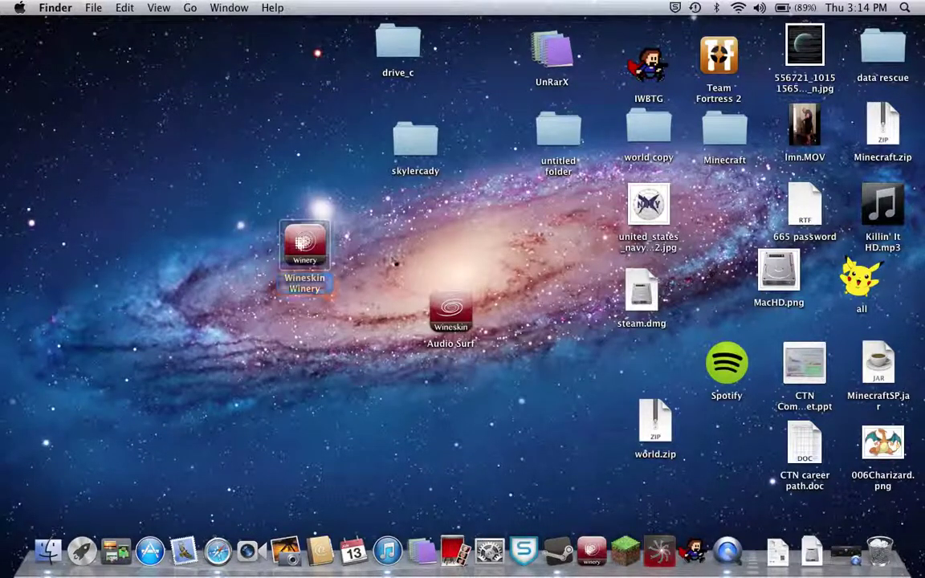
Peek into the Audio Surf package's drive_c folder, then close the package window.
right_click(460, 308)
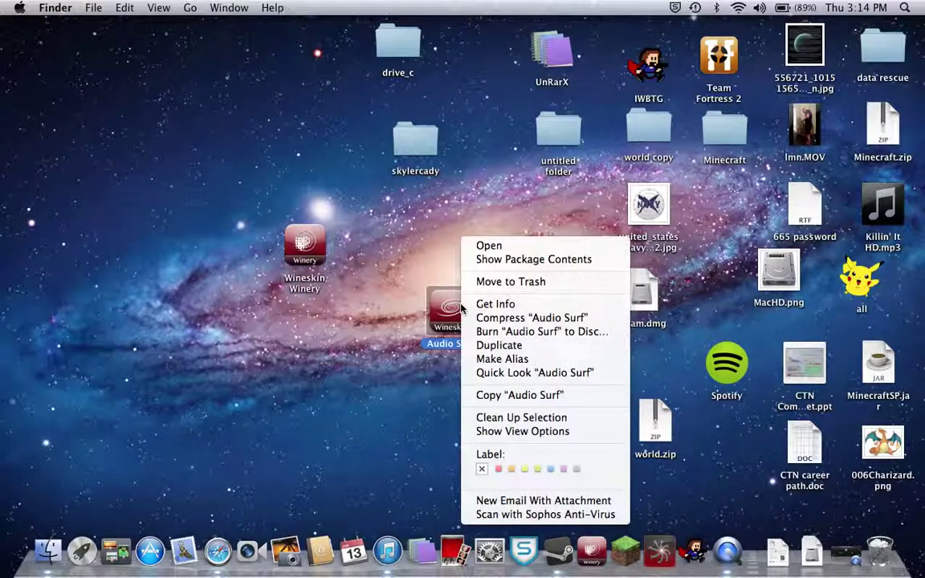
click(502, 260)
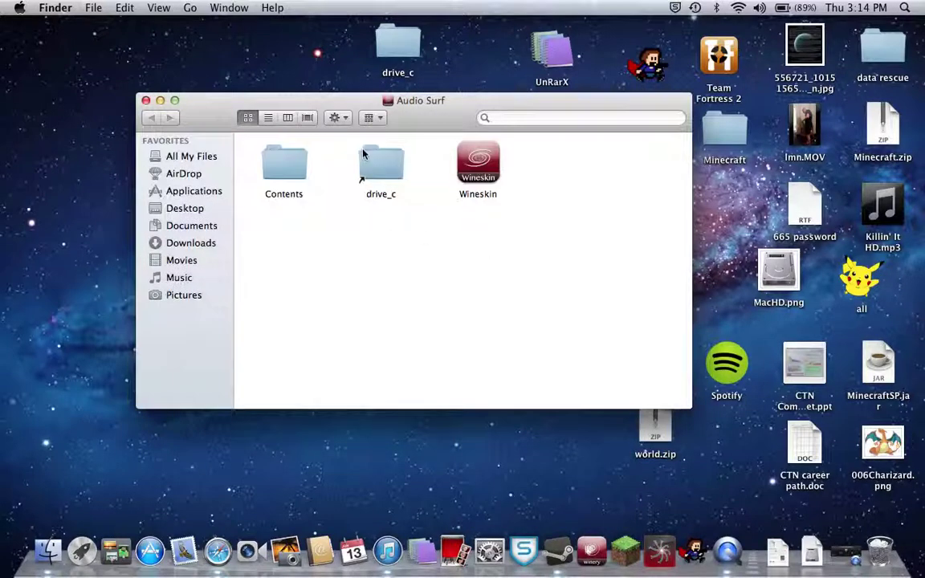
double_click(372, 159)
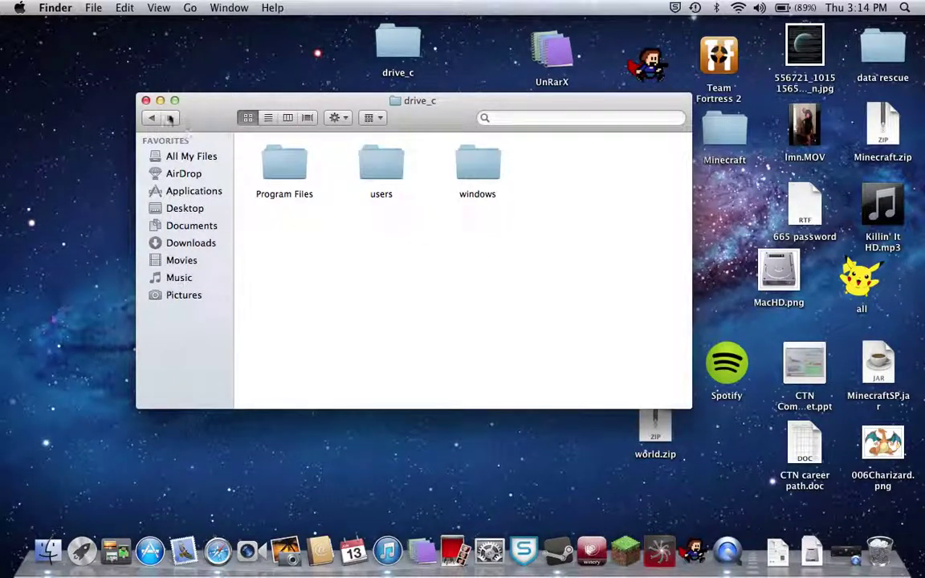
click(151, 119)
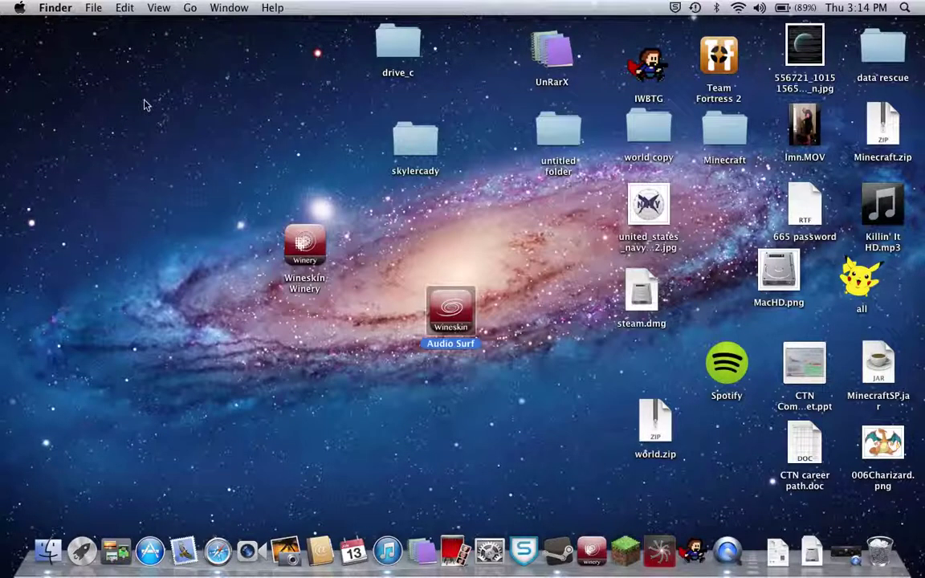
click(145, 100)
Show the Audio Surf package contents again and select drive_c.
right_click(448, 313)
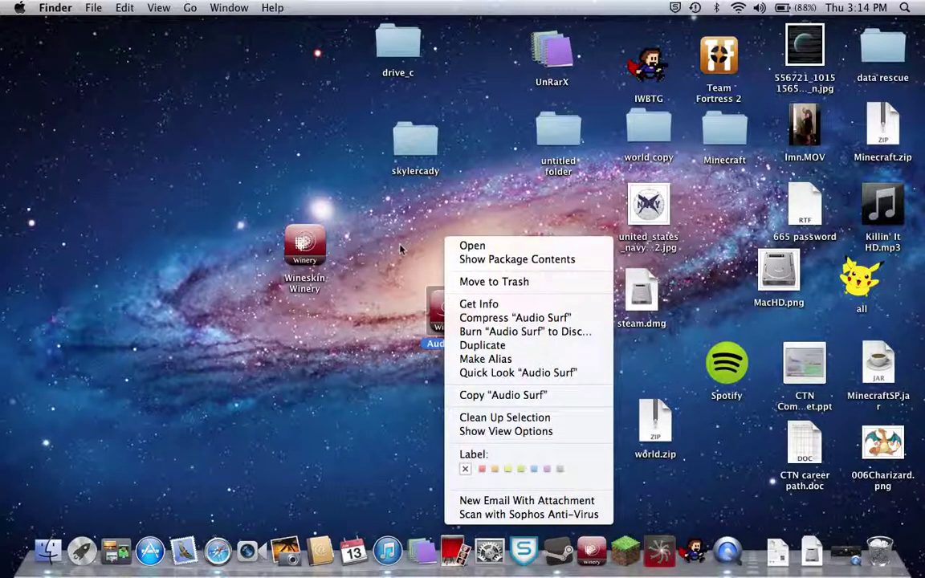
click(347, 251)
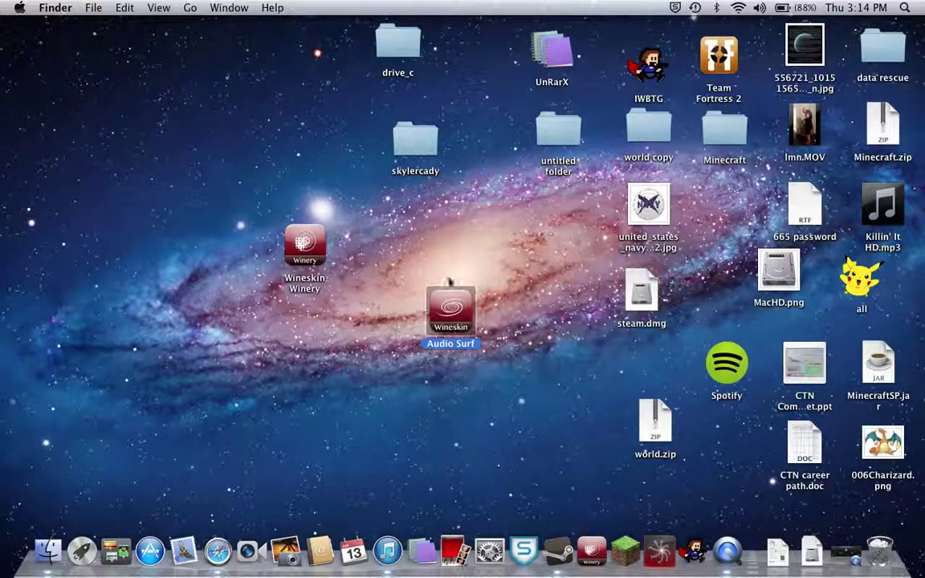
right_click(451, 291)
click(496, 258)
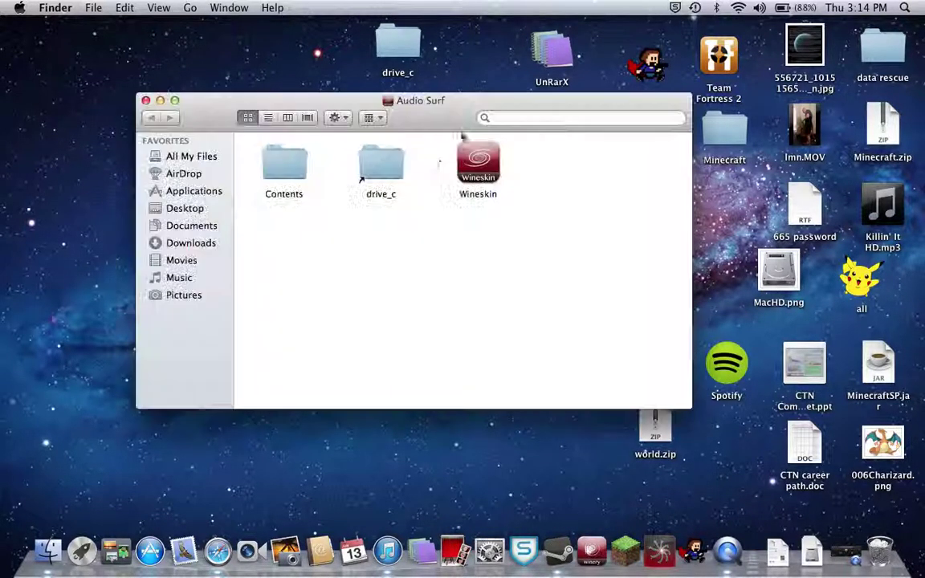
click(381, 180)
click(345, 233)
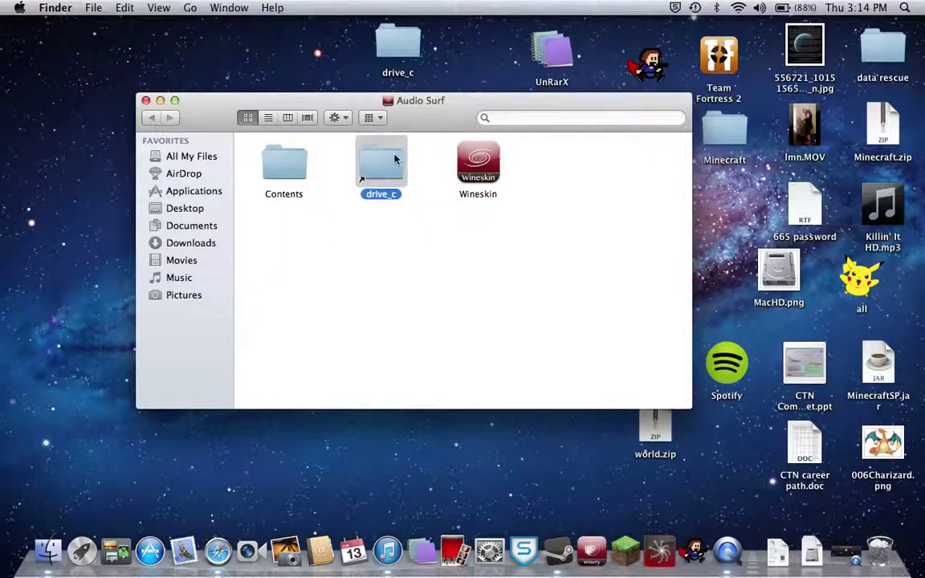
Go into drive_c > Program Files > Audiosurf and open Changelog.txt.
double_click(366, 173)
double_click(299, 169)
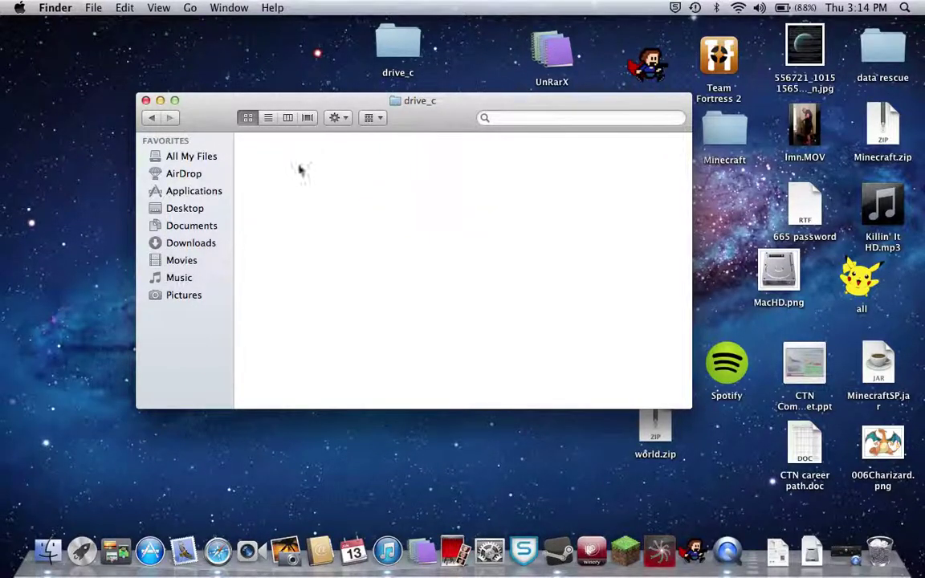
double_click(299, 169)
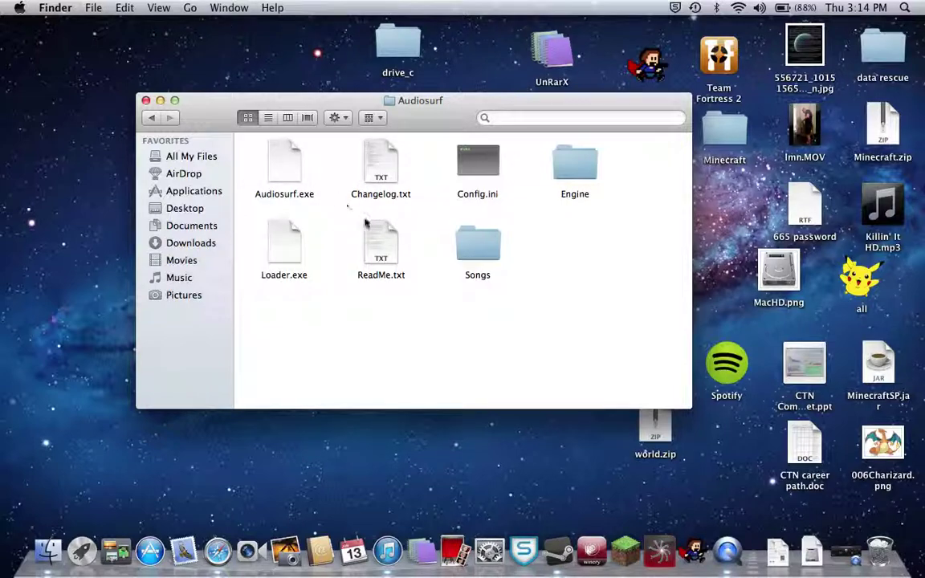
right_click(380, 163)
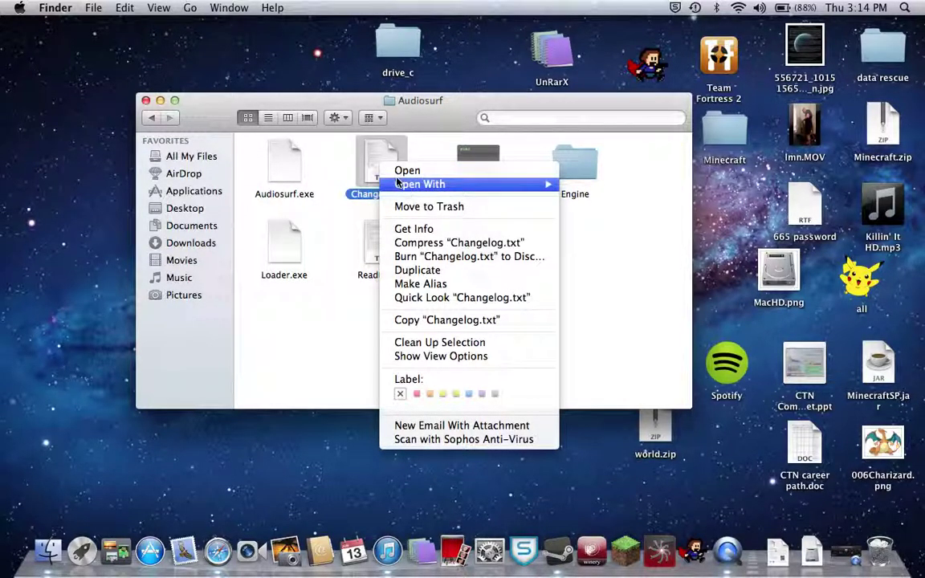
click(402, 171)
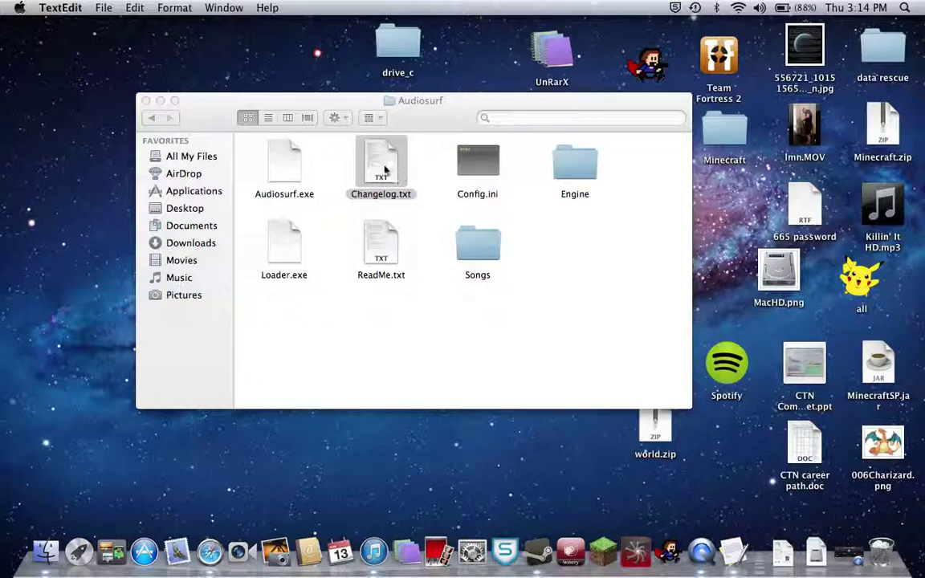
Close the Changelog.txt document.
scroll(344, 193, down, 8)
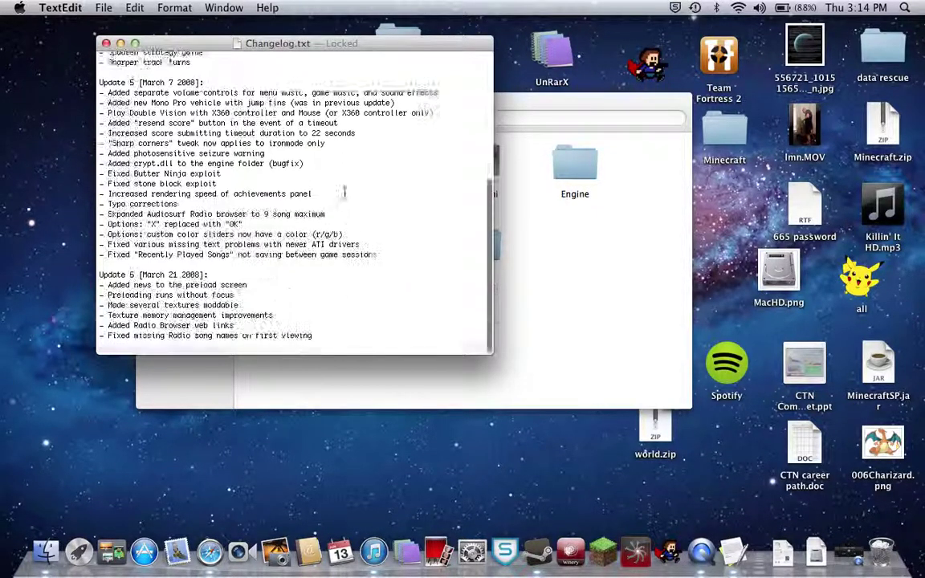
click(105, 44)
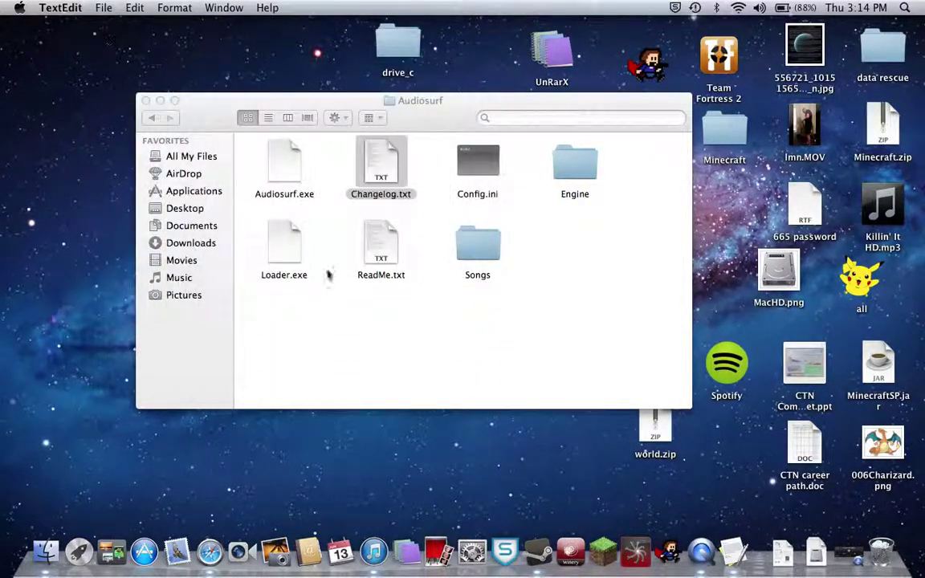
right_click(286, 160)
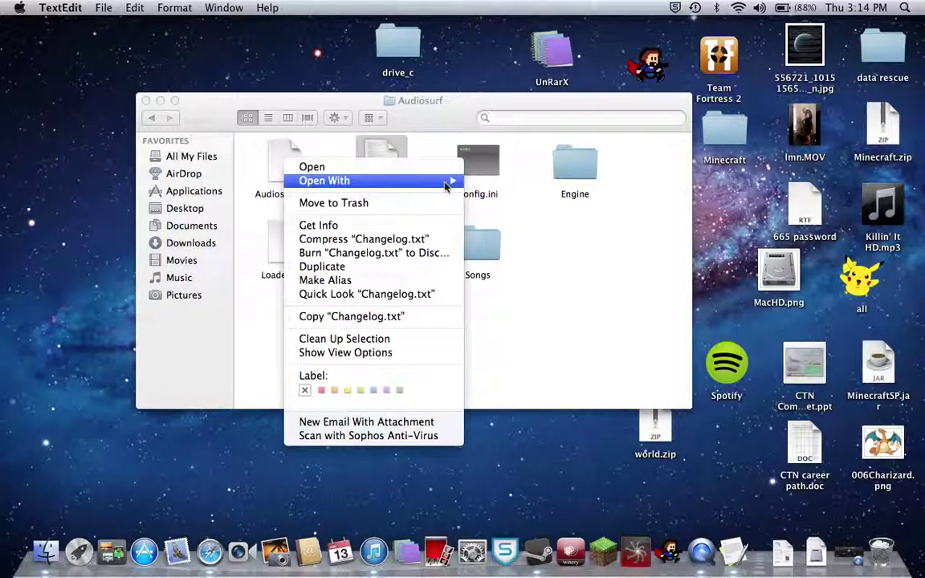
click(489, 180)
Open Config.ini with TextEdit via Open With > Other.
click(488, 179)
right_click(481, 159)
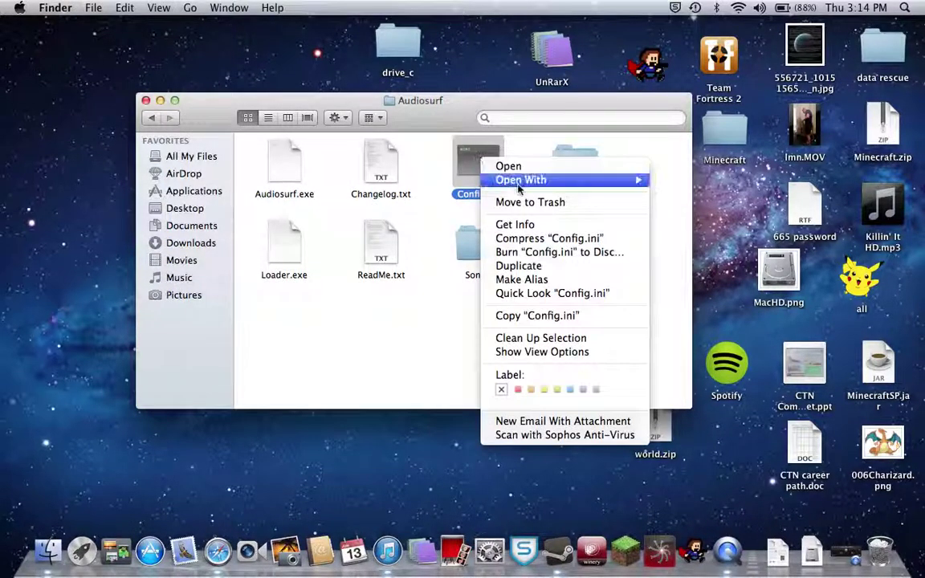
mouse_move(519, 181)
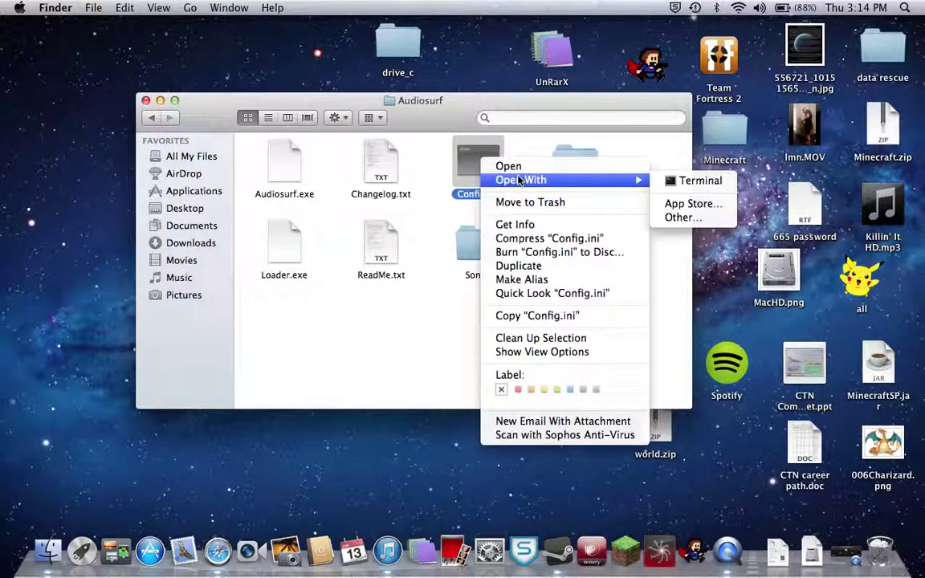
click(682, 217)
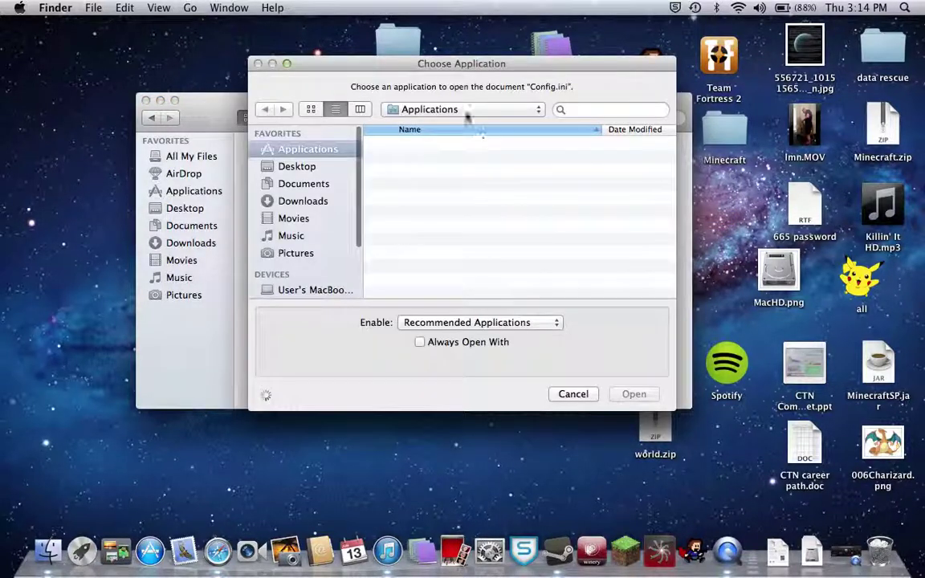
scroll(474, 177, down, 5)
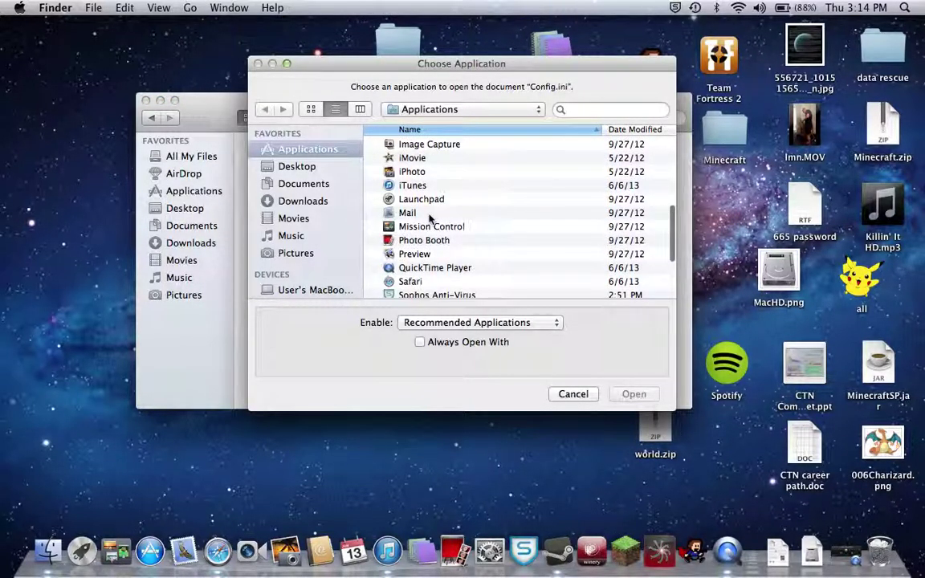
scroll(434, 208, down, 5)
click(414, 263)
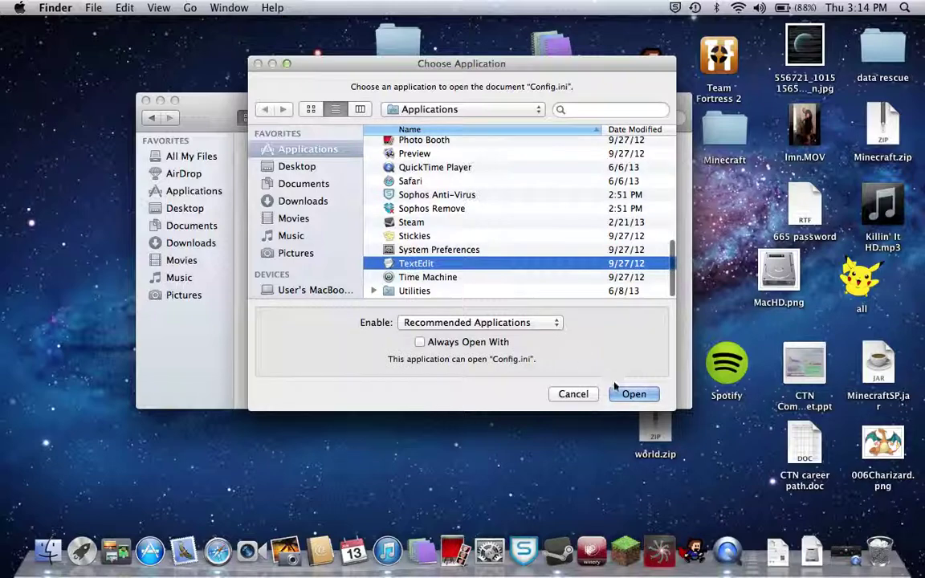
click(617, 392)
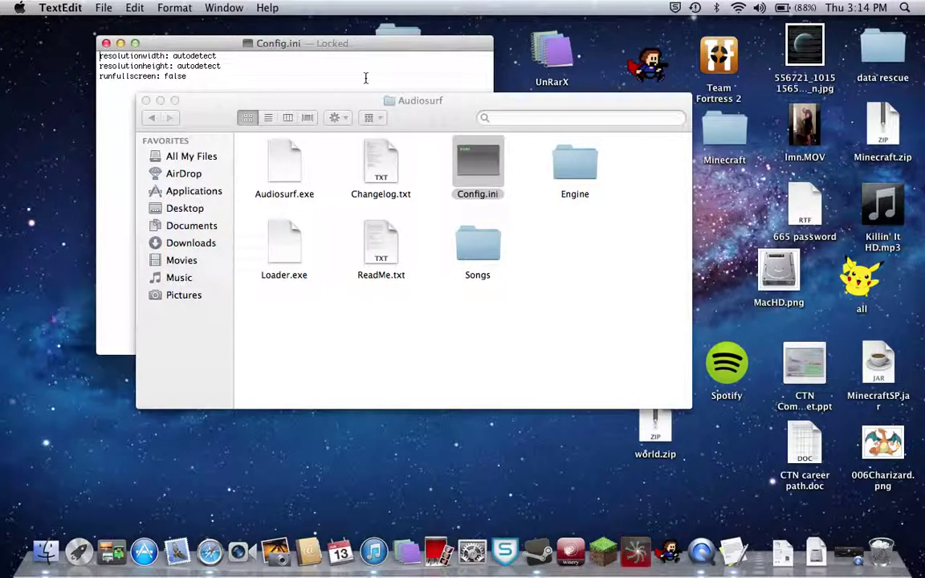
Close the Audiosurf folder window, leaving the locked Config.ini open.
click(362, 77)
click(505, 134)
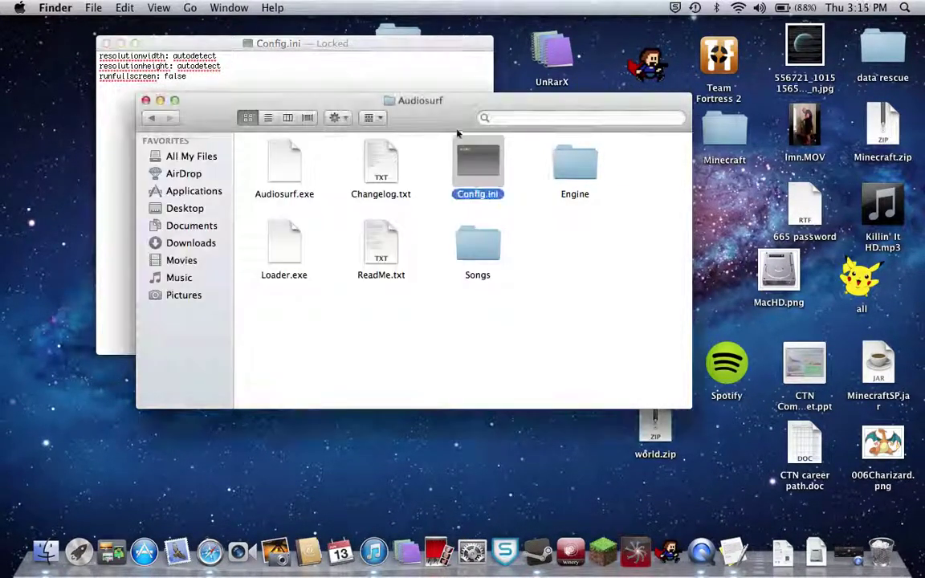
click(145, 100)
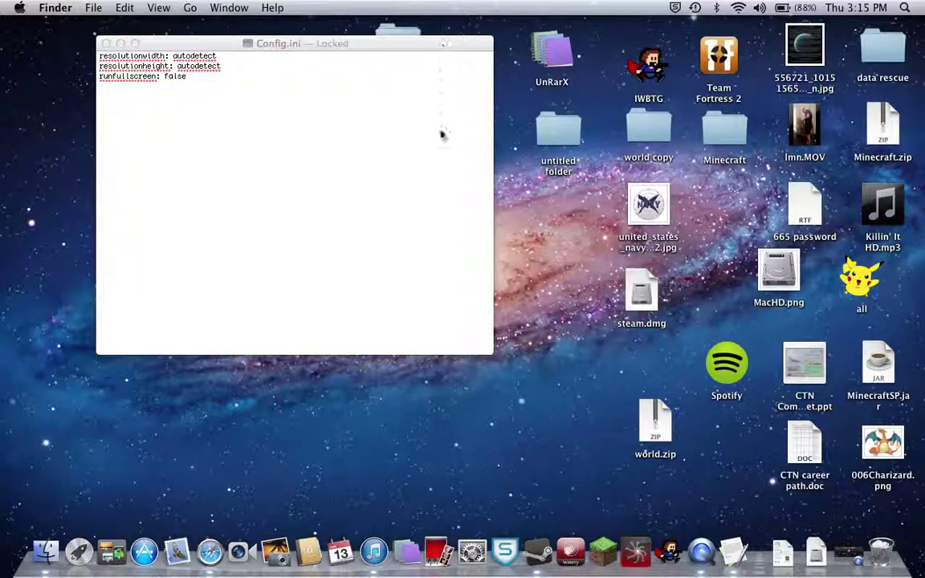
Reveal the running Audiosurf app in Finder and show its package contents.
right_click(647, 558)
mouse_move(663, 477)
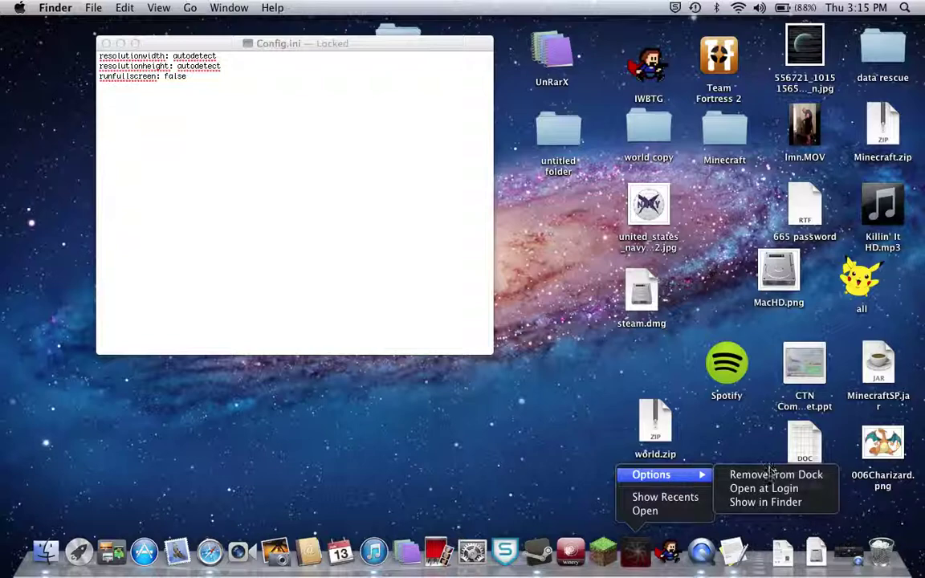
click(761, 501)
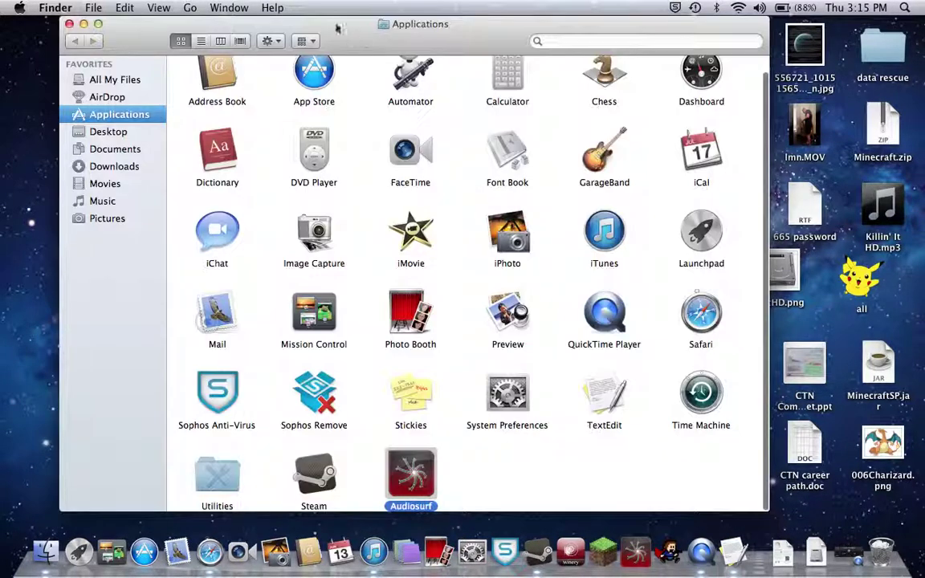
right_click(407, 480)
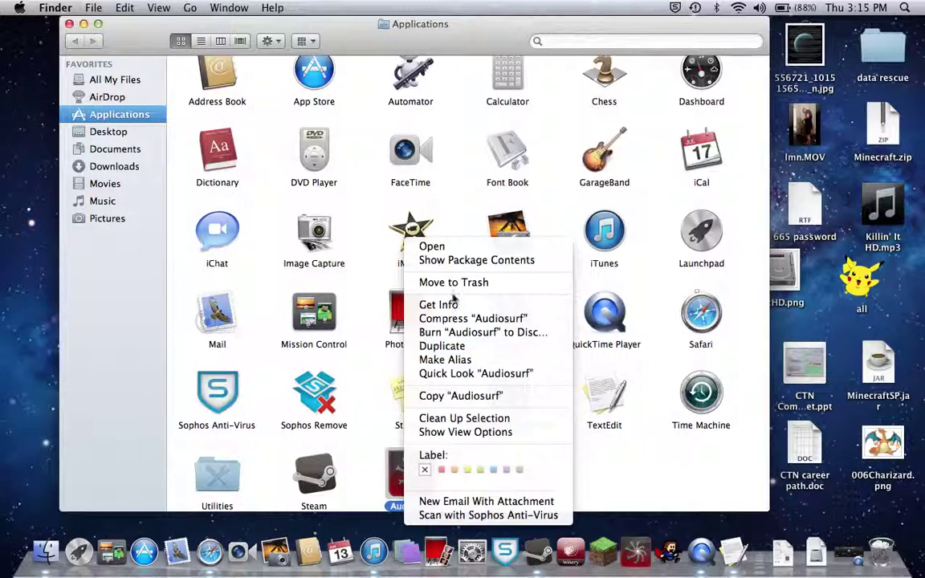
click(460, 260)
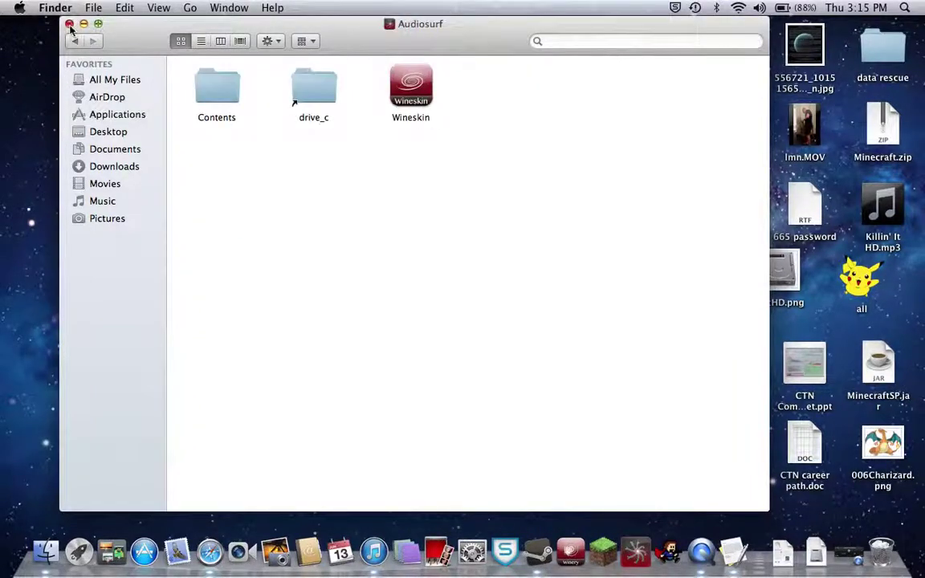
drag(191, 21, 583, 21)
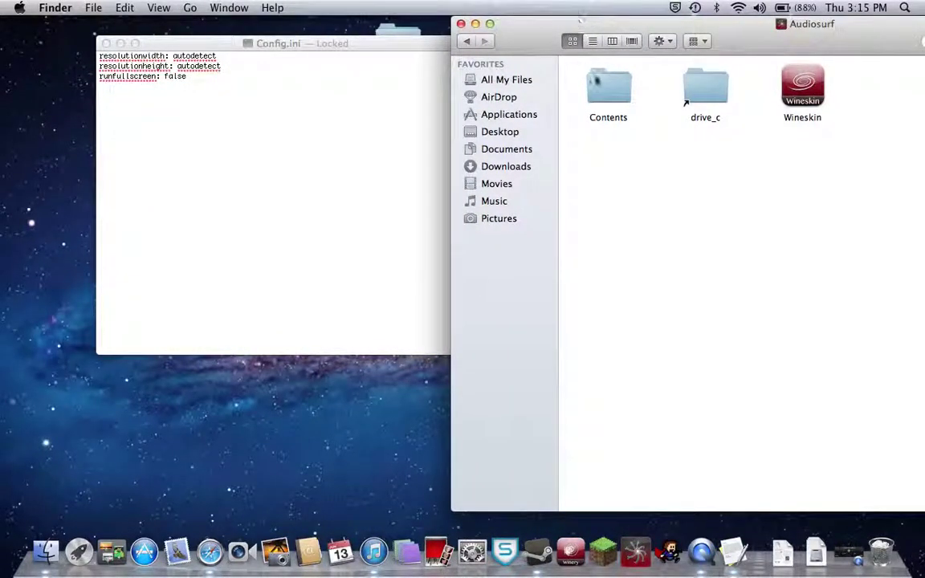
Navigate into drive_c > Program Files > Audiosurf.
double_click(700, 83)
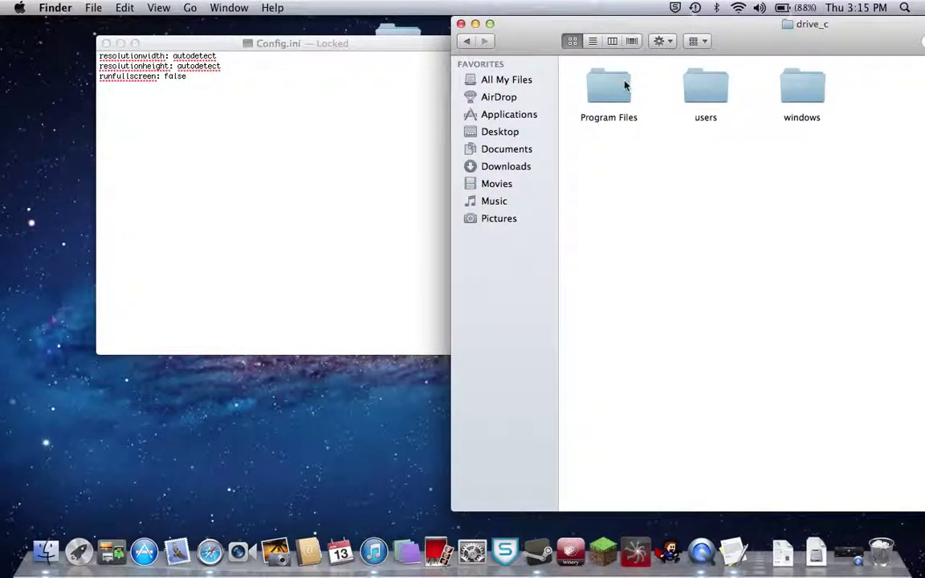
click(617, 90)
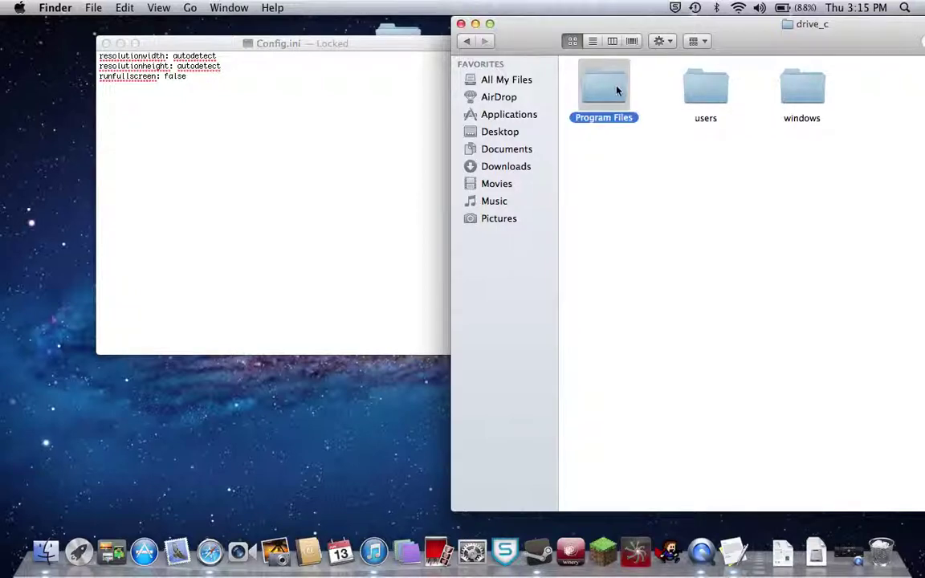
double_click(617, 90)
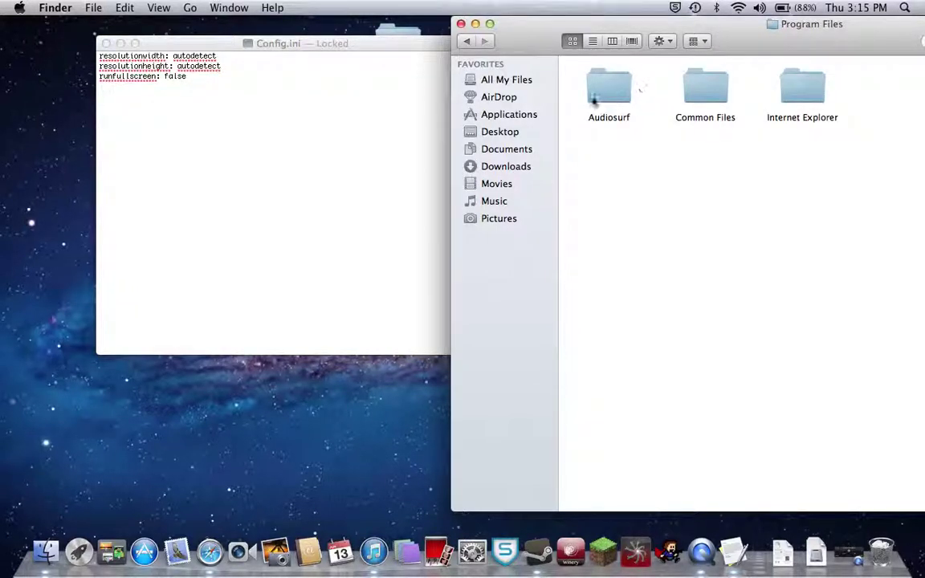
click(596, 94)
double_click(596, 94)
Choose TextEdit as the application for opening Config.ini.
right_click(789, 77)
mouse_move(747, 98)
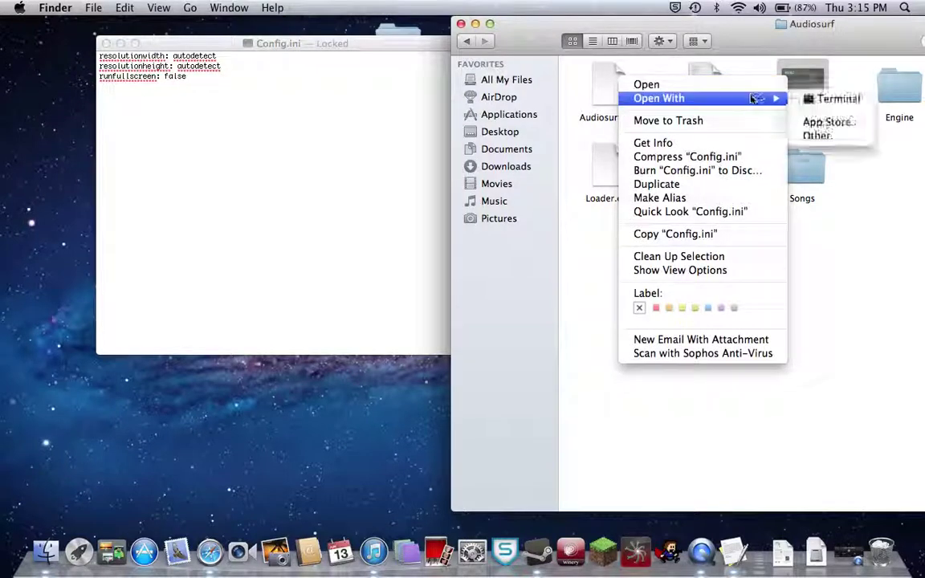
click(821, 135)
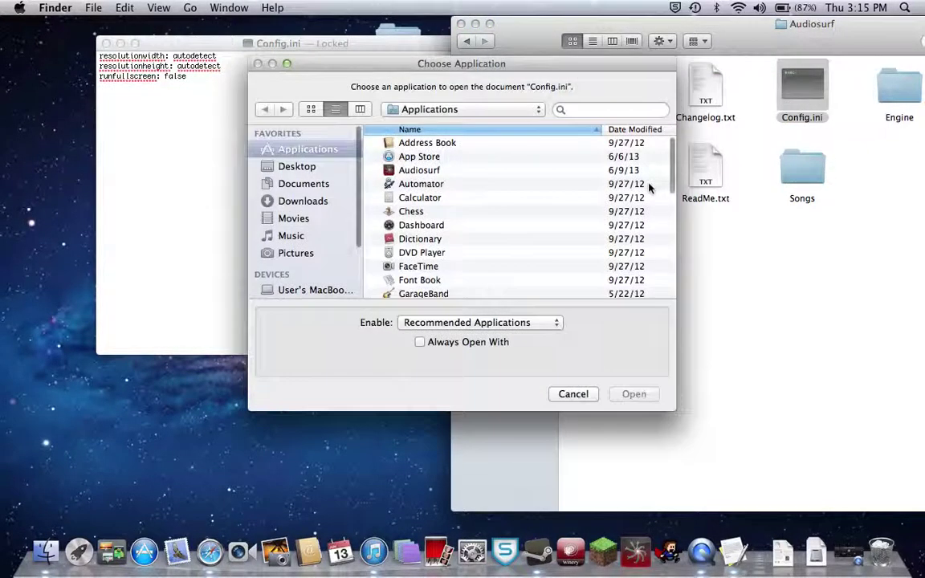
scroll(649, 187, down, 2)
scroll(649, 187, down, 5)
click(452, 265)
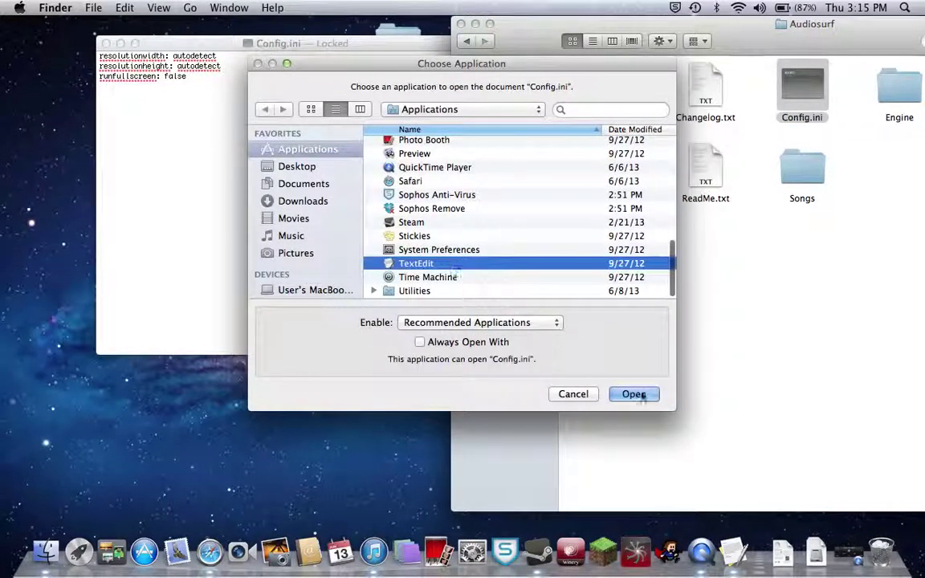
Open Config.ini in TextEdit, close Finder, and arrange the two Config.ini windows side by side.
click(636, 397)
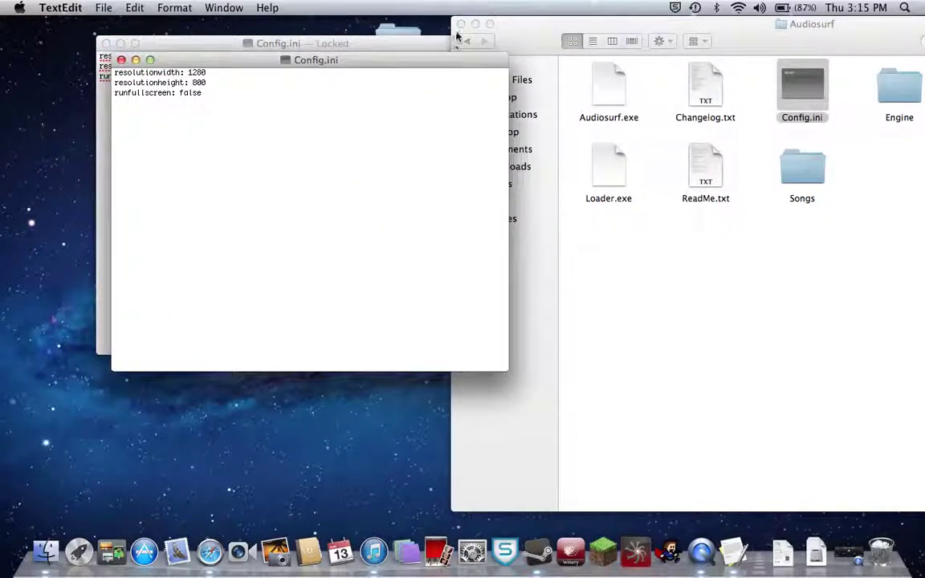
click(460, 24)
drag(313, 64, 536, 40)
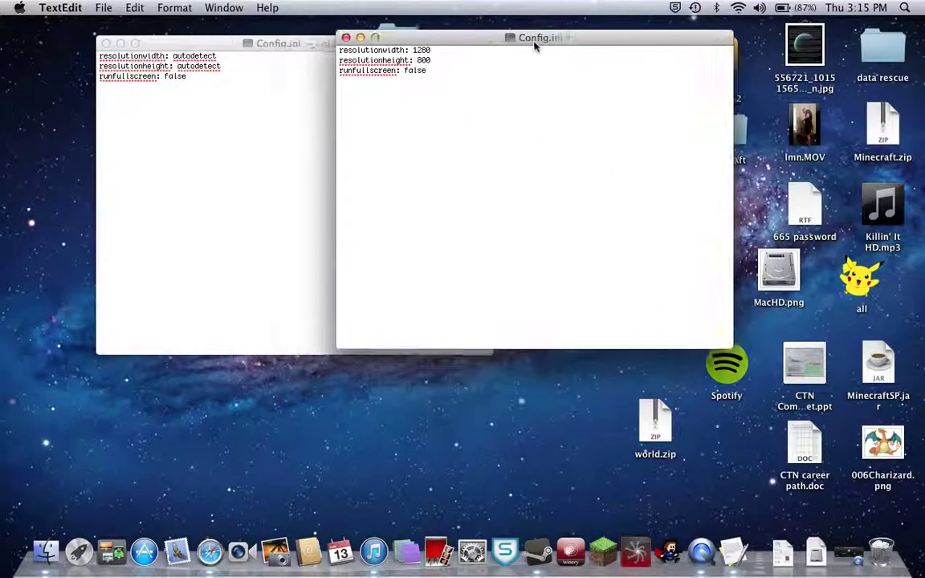
click(278, 62)
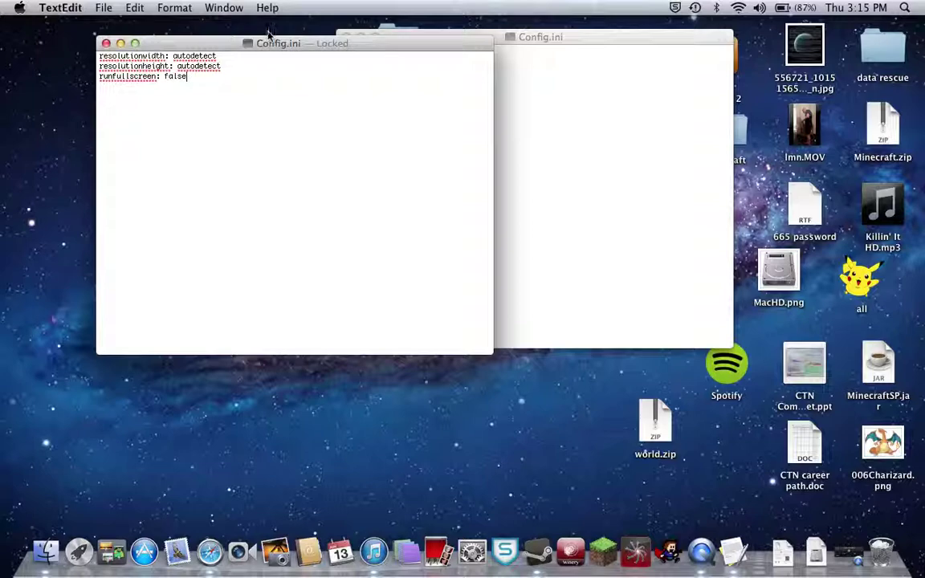
drag(245, 42, 76, 36)
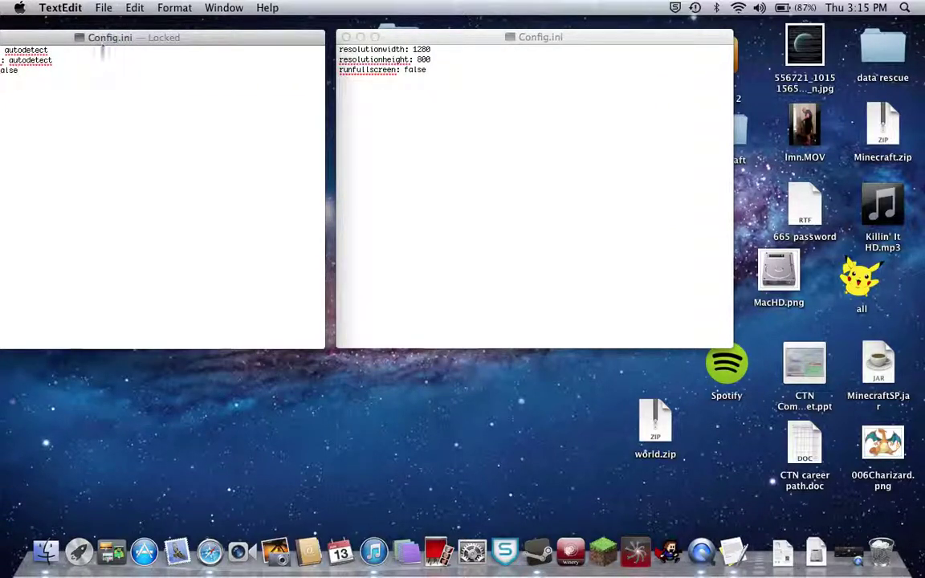
Unlock Config.ini, set resolution to 1280 x 800, save, and close that window.
key(BackSpace)
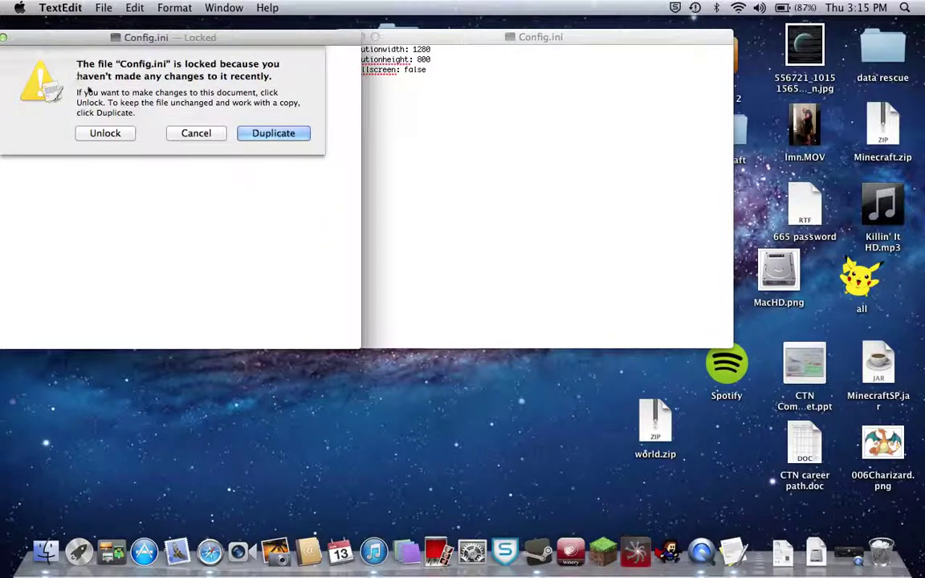
click(105, 133)
key(BackSpace)
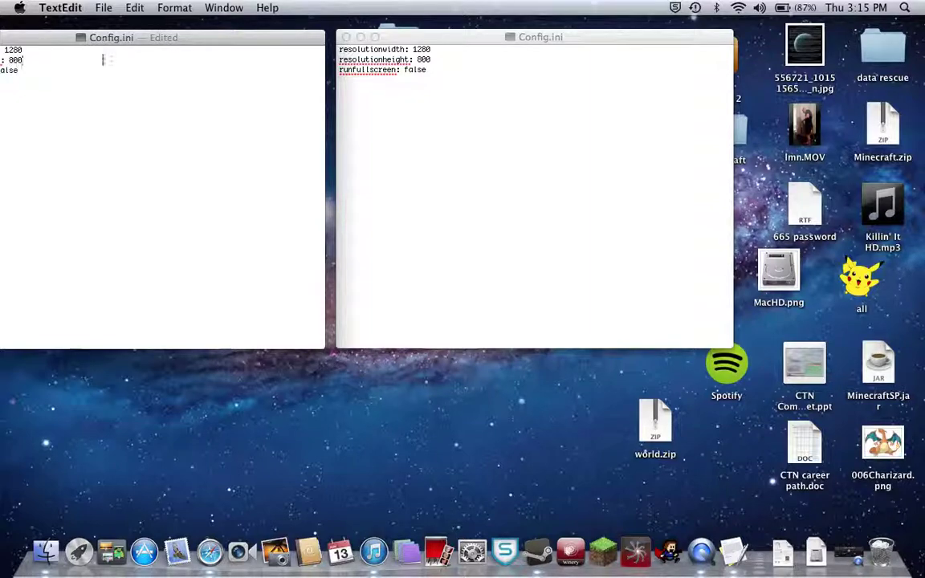
drag(110, 44, 265, 41)
key(super+s)
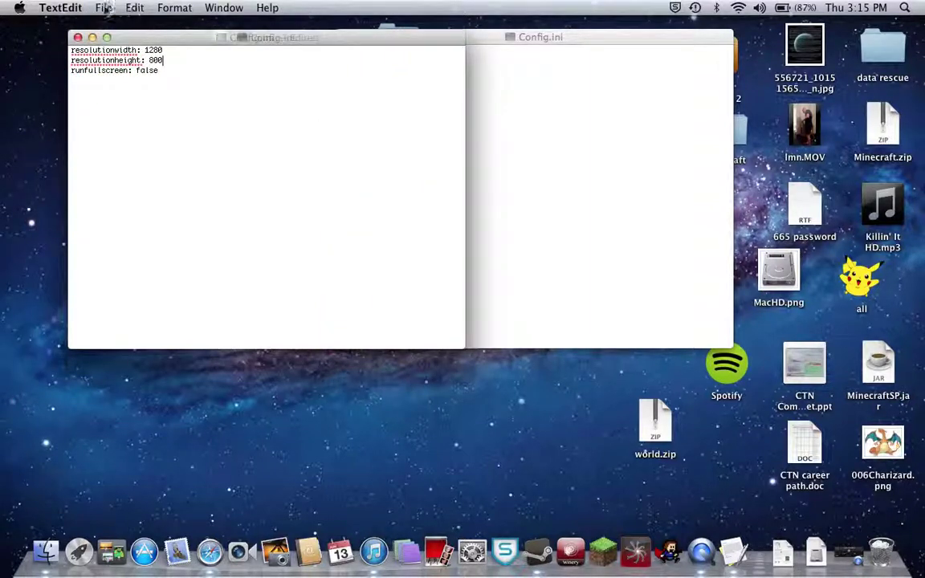
click(77, 37)
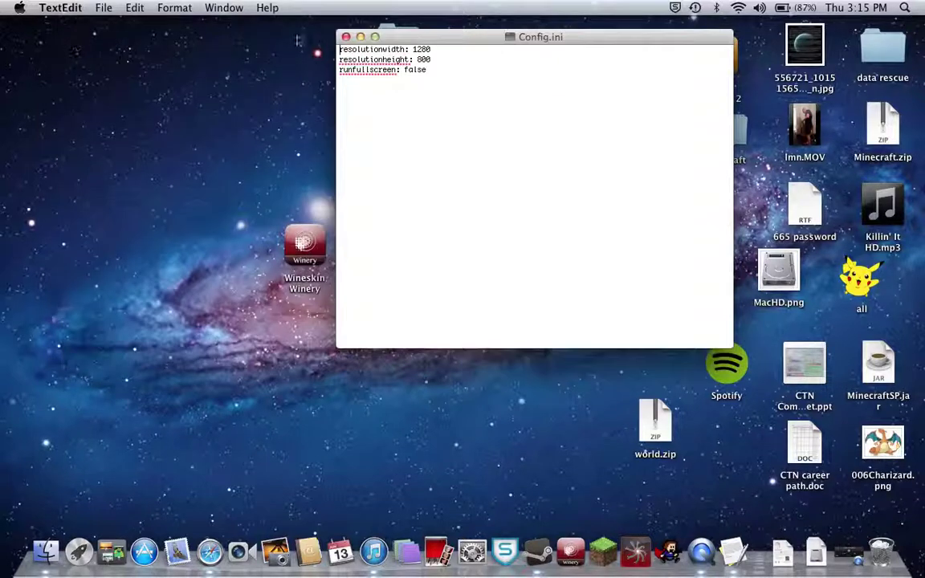
Close the other Config.ini window and show the Audio Surf package contents.
click(346, 37)
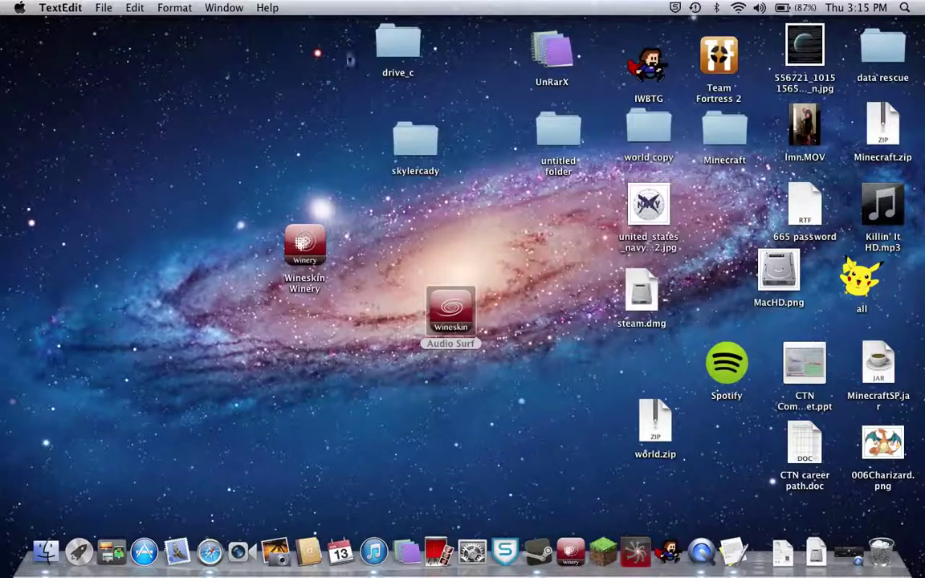
right_click(448, 315)
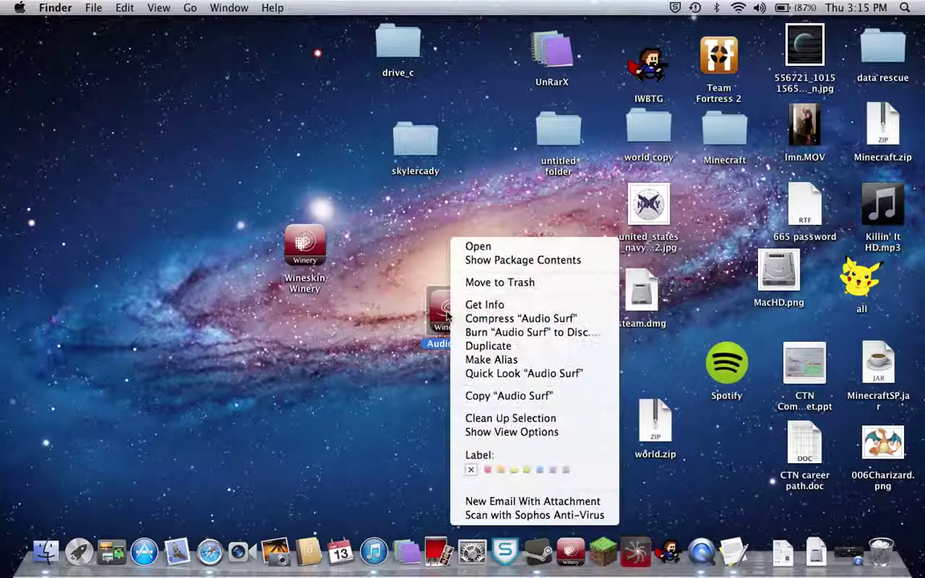
click(499, 261)
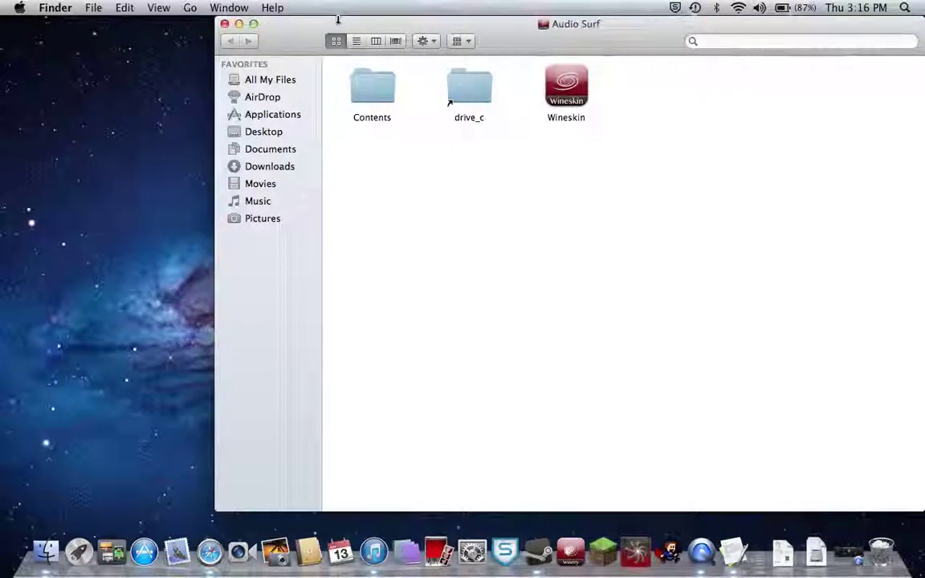
Close the package window and launch Audio Surf to its main menu.
drag(337, 22, 305, 305)
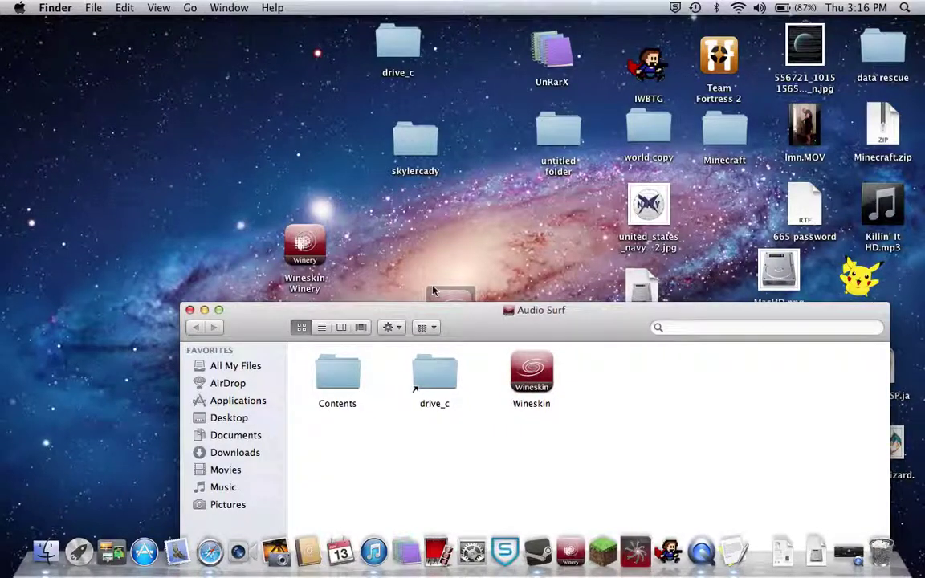
click(389, 257)
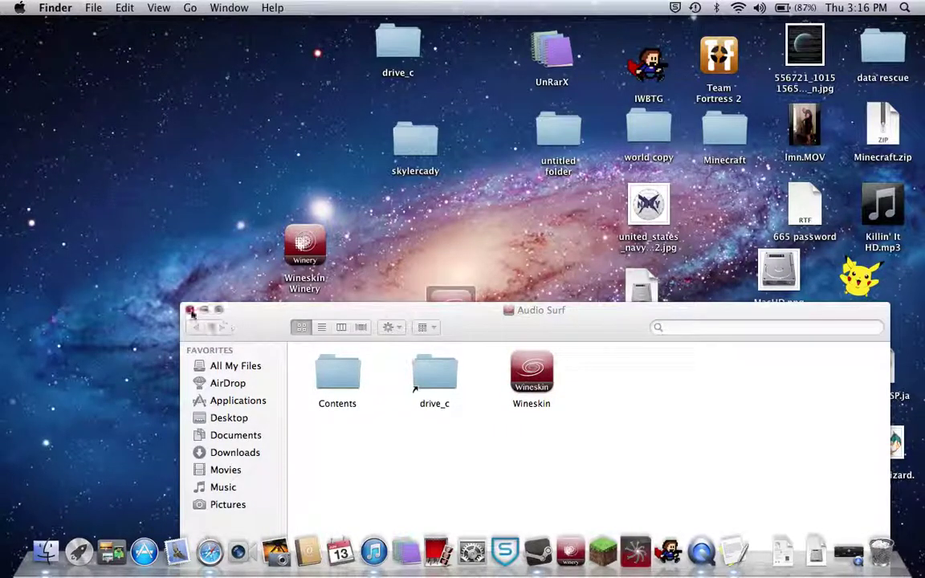
click(190, 310)
double_click(452, 310)
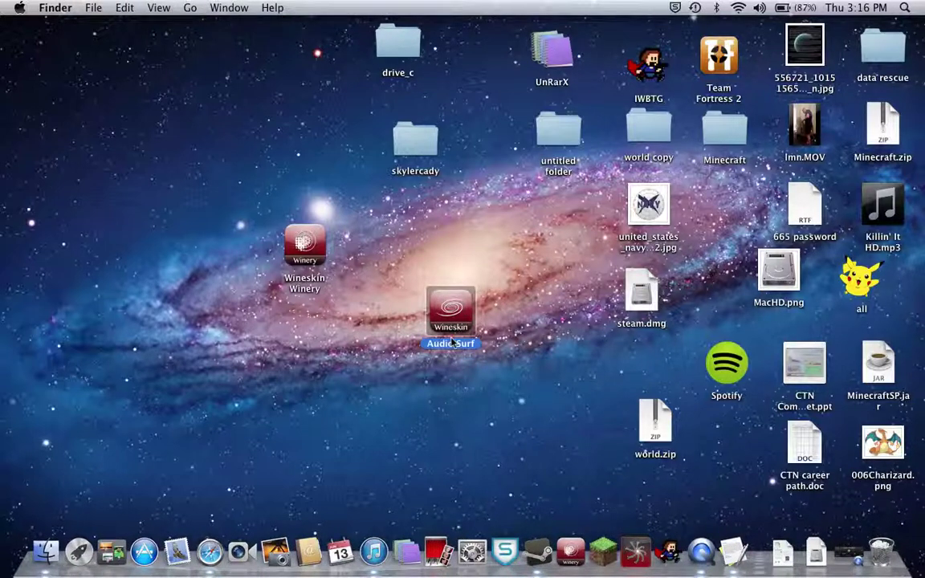
double_click(442, 309)
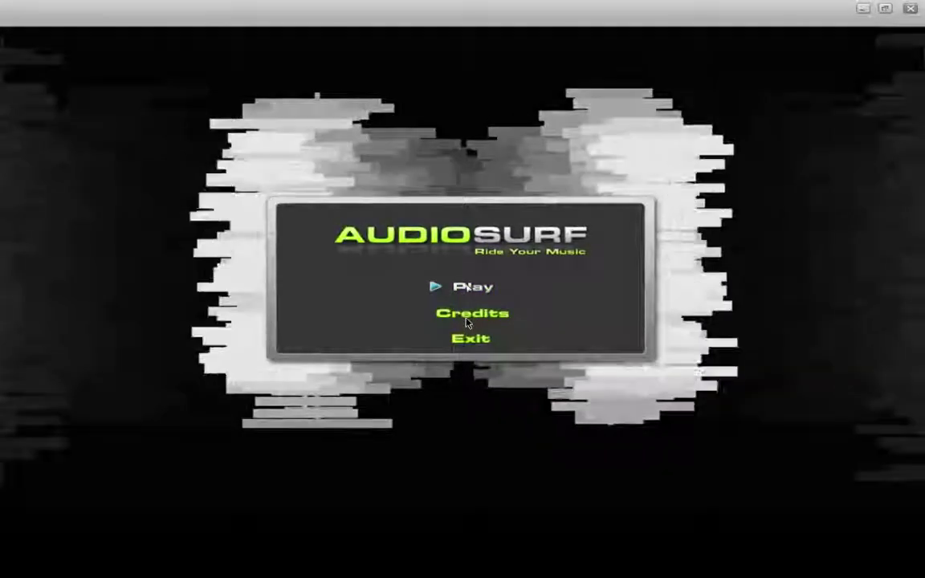
Start a Mono Pro ride with 17 Kryptonite.mp3 from iTunes Media > Music > 3 Doors Down > The Better Life.
click(467, 287)
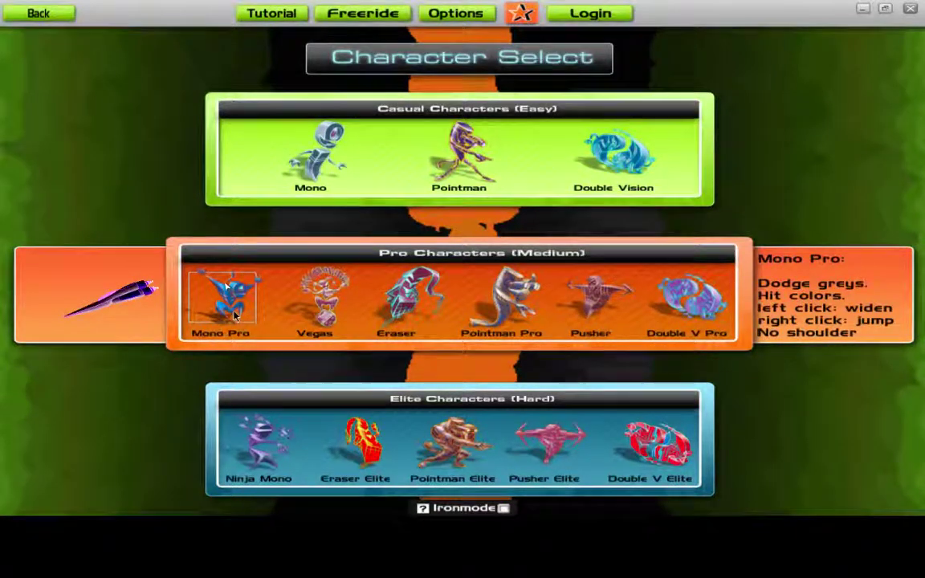
click(234, 316)
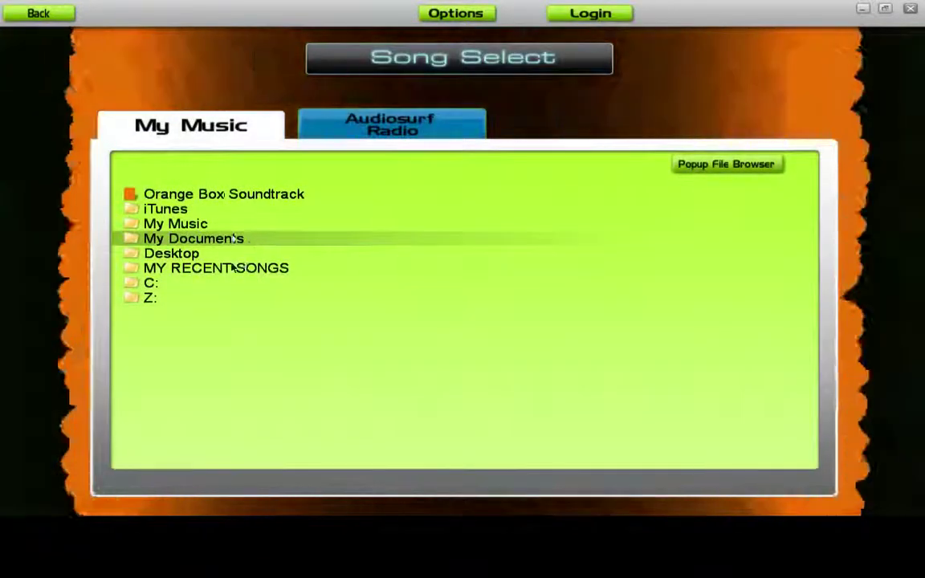
click(181, 208)
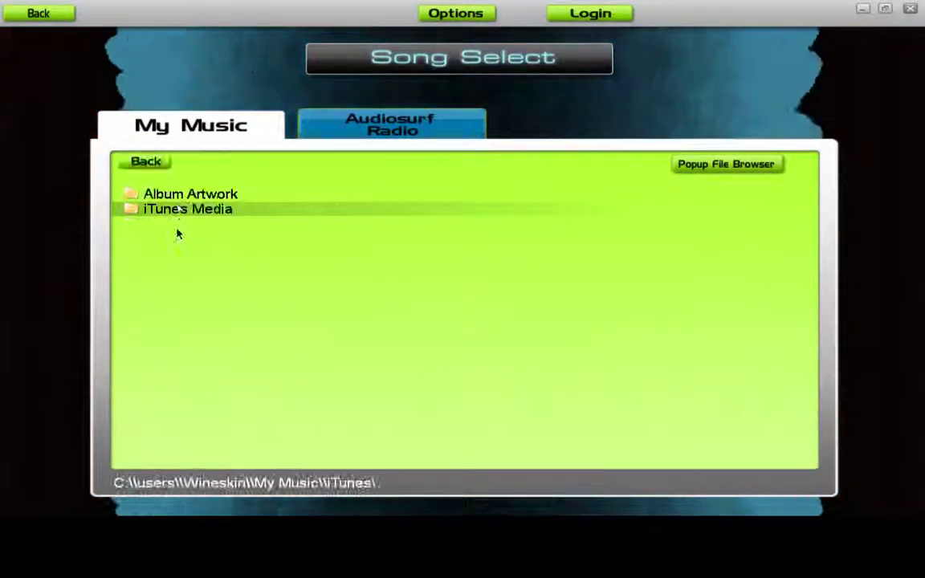
click(177, 243)
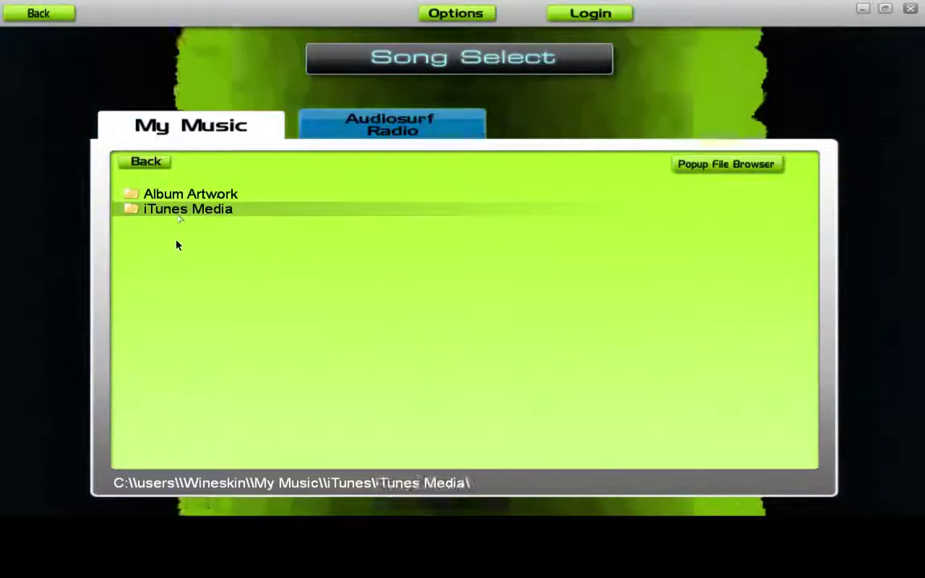
click(167, 225)
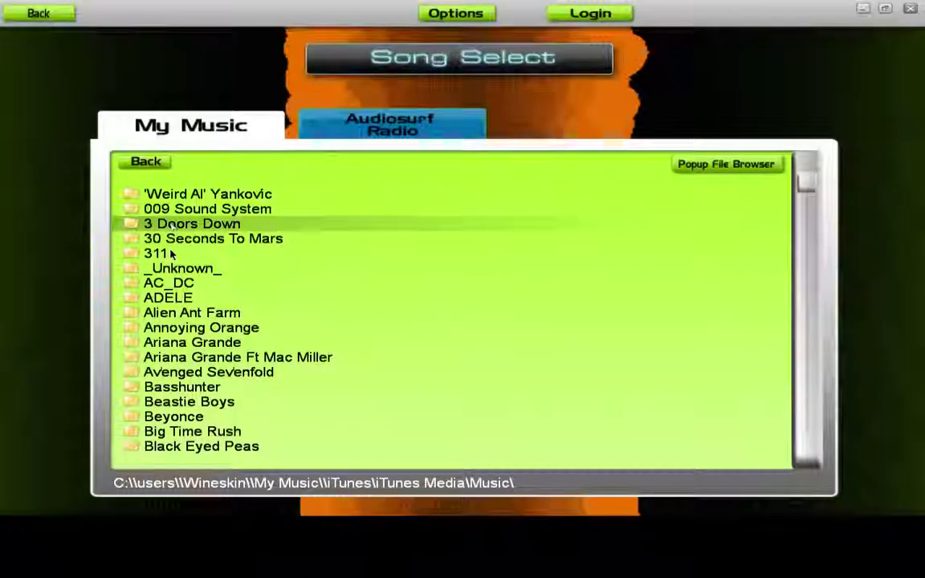
click(172, 222)
click(190, 194)
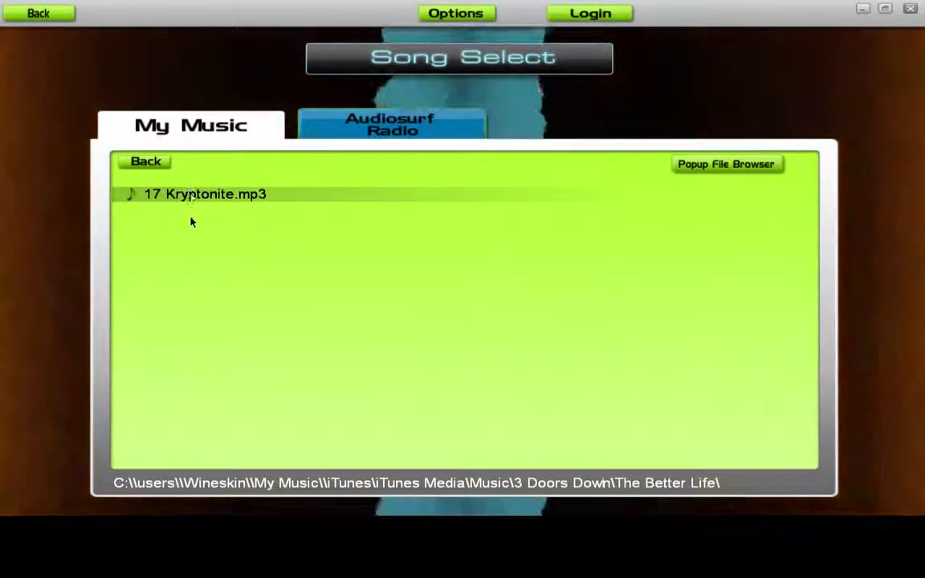
click(190, 195)
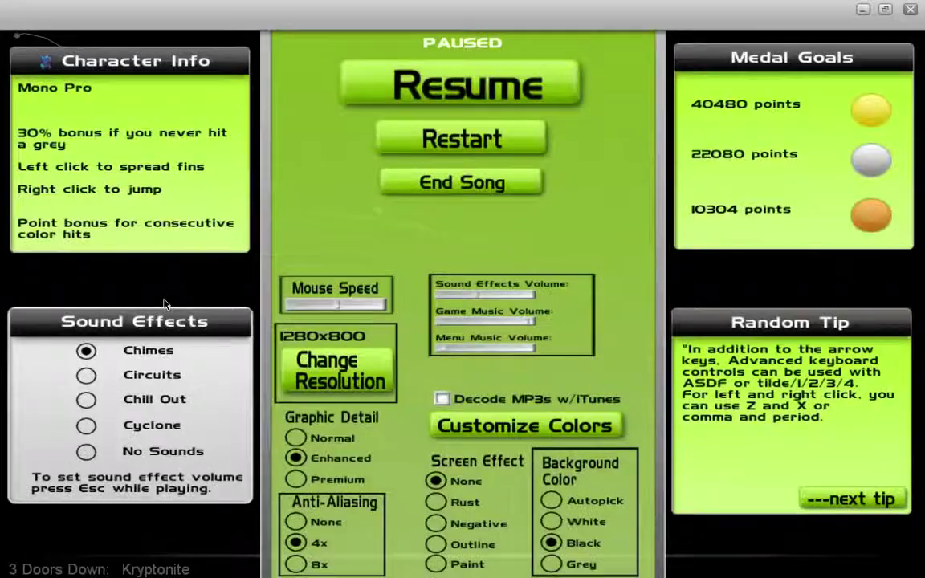
End the Kryptonite song, go back to the main menu, and exit Audiosurf.
click(411, 185)
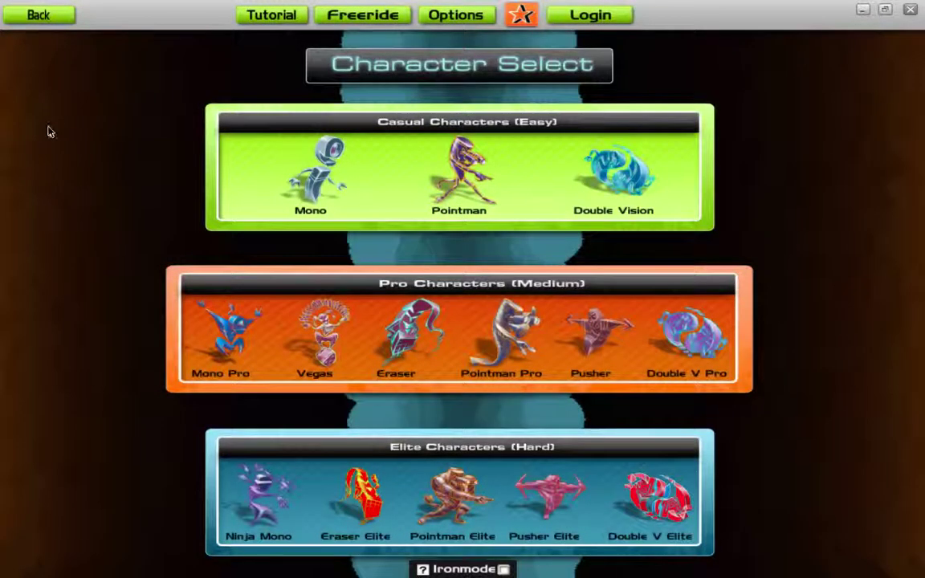
click(29, 14)
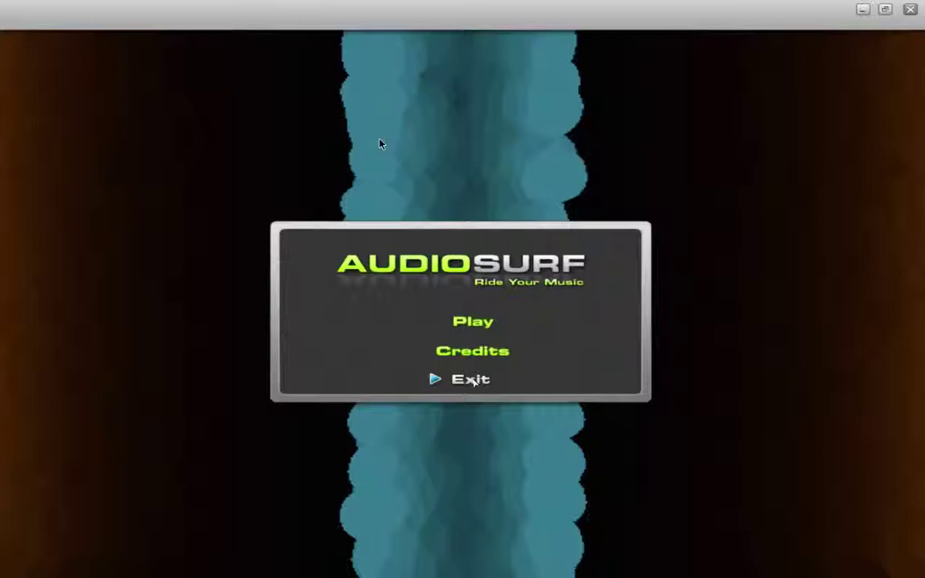
key(Return)
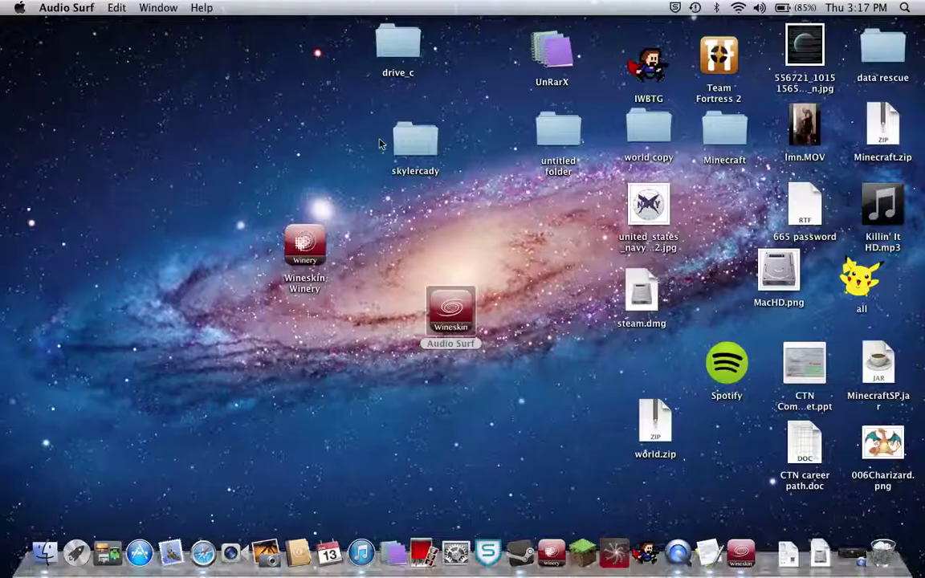
Show the Audio Surf wrapper's package contents, launch its Wineskin tool, and open Install Software.
right_click(461, 320)
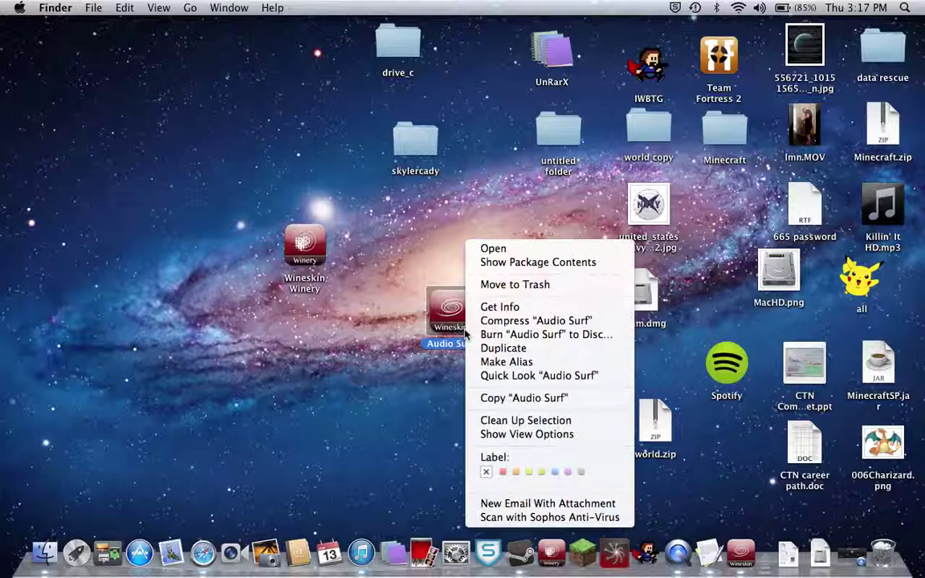
click(511, 265)
click(531, 106)
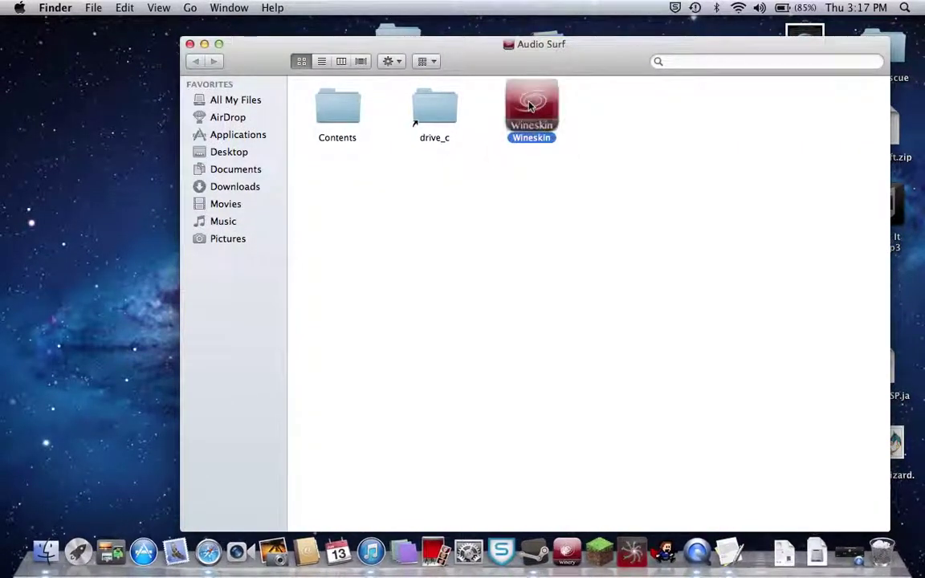
double_click(530, 106)
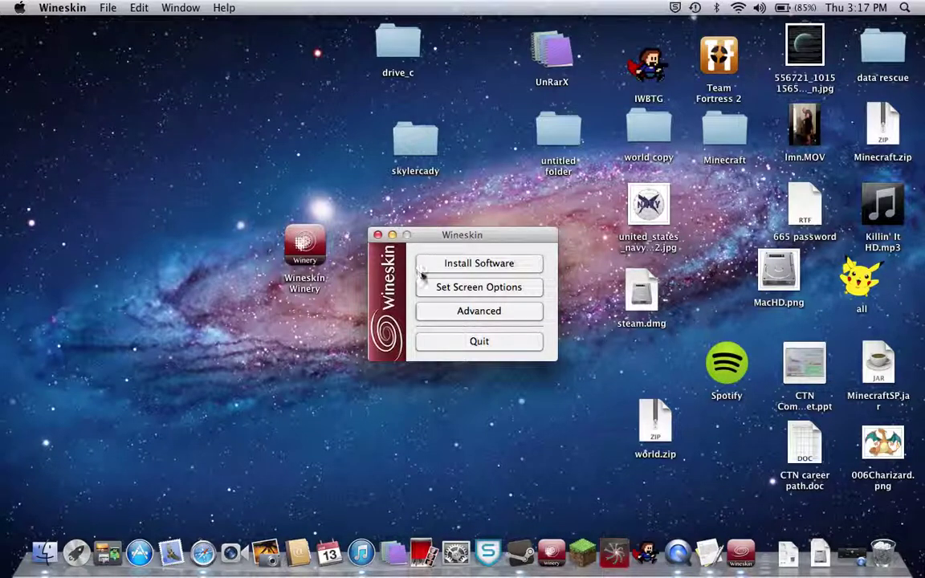
drag(448, 239, 538, 117)
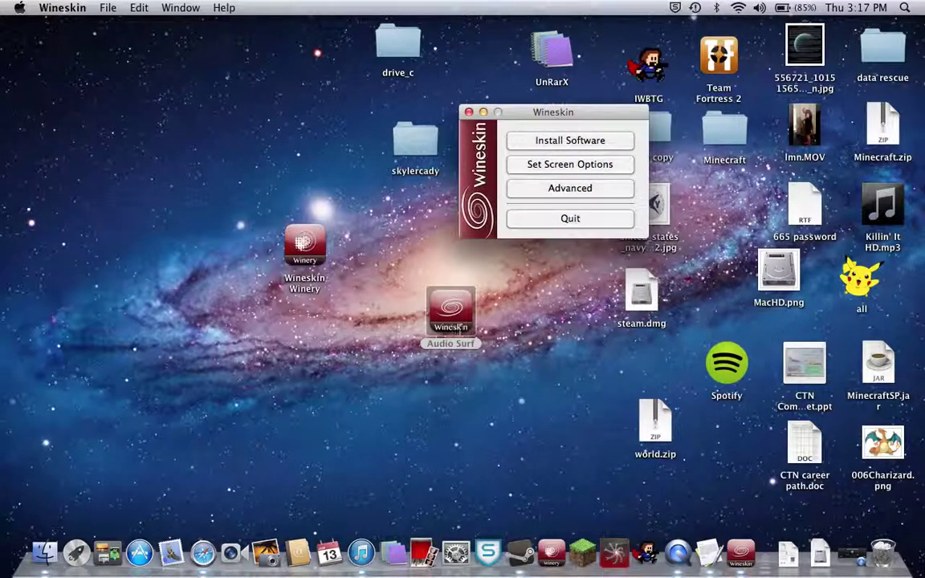
click(555, 140)
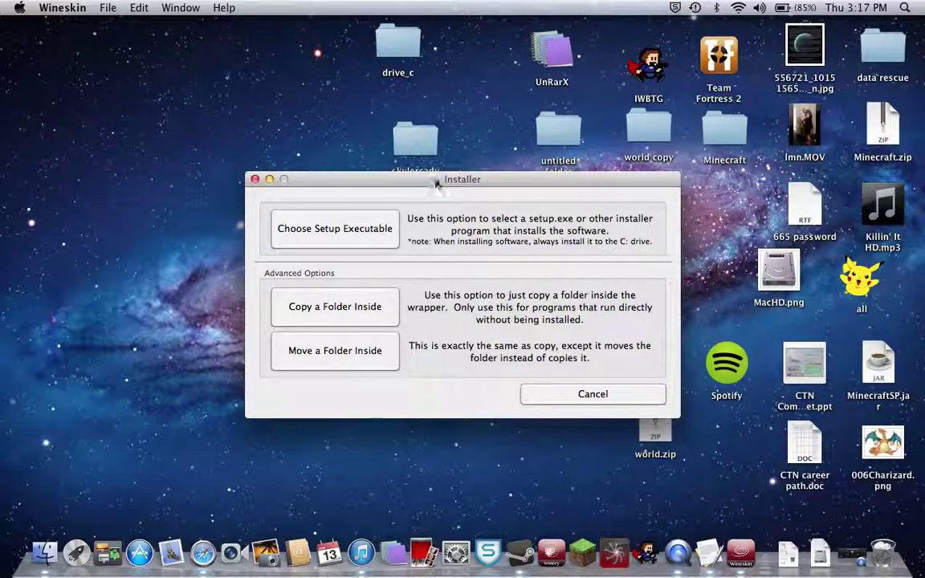
drag(436, 185, 603, 164)
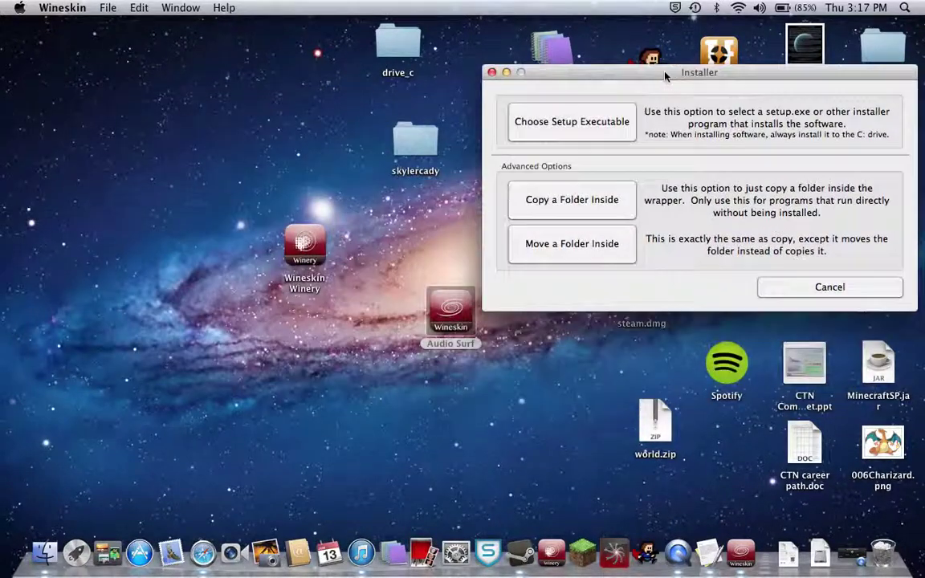
Check the desktop drive_c folder's contents, close it, and select drive_c on the desktop.
right_click(455, 295)
click(466, 320)
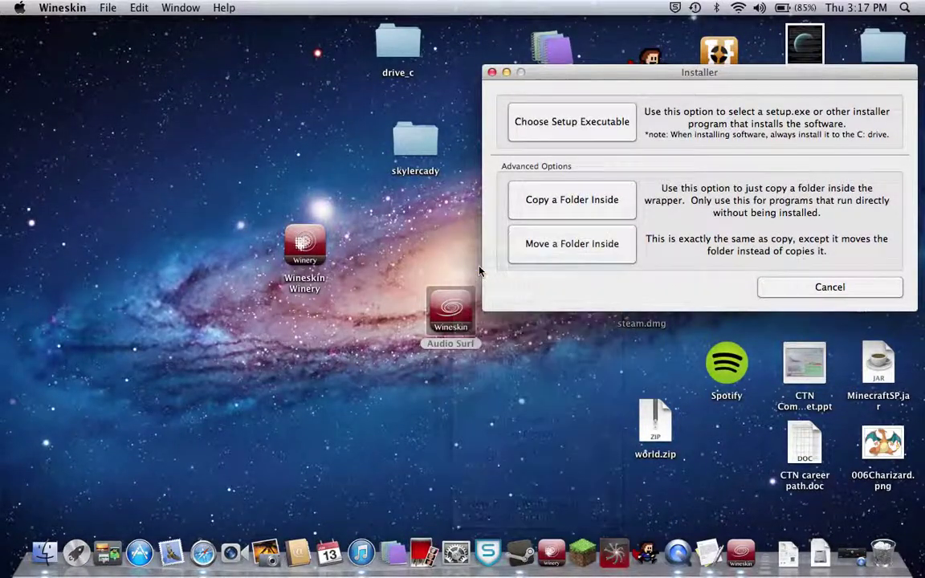
double_click(424, 108)
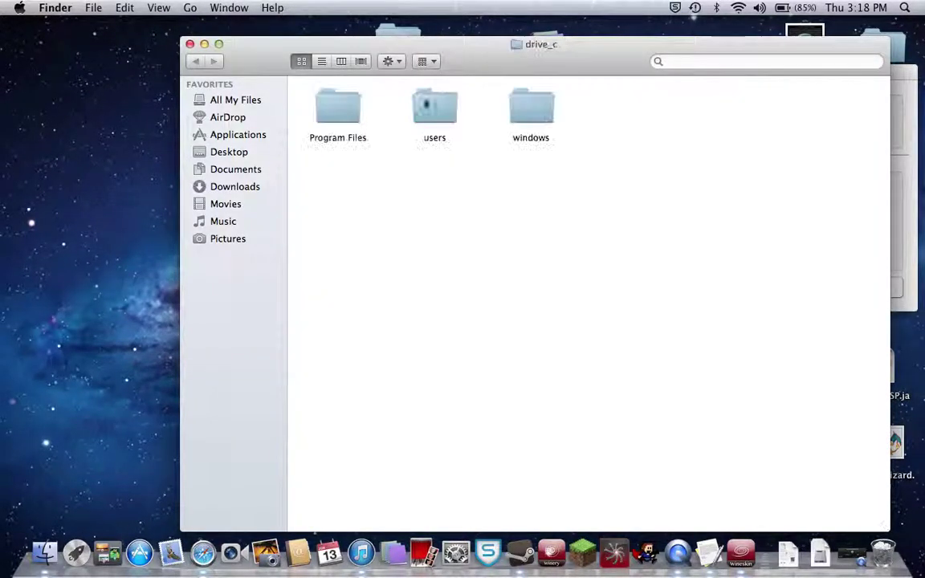
drag(467, 66, 360, 77)
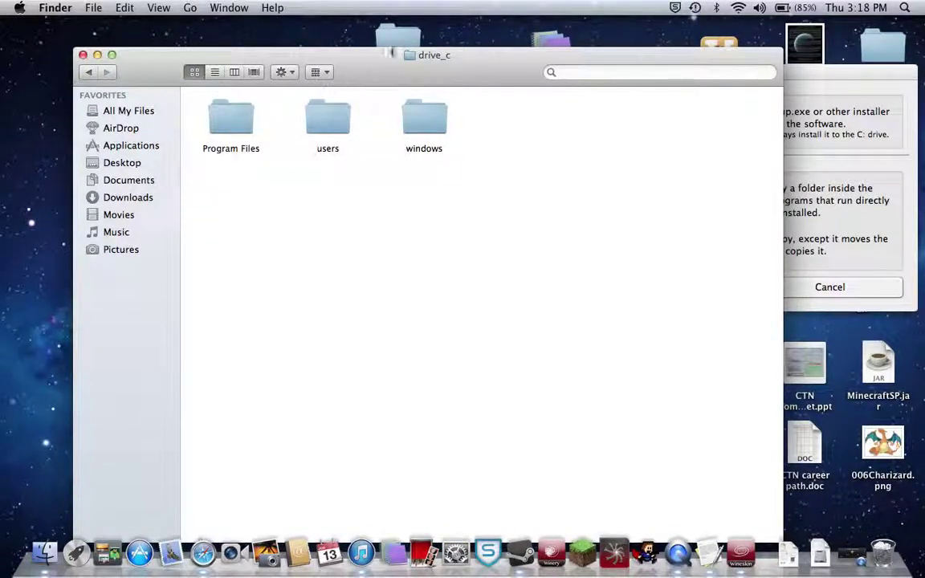
click(82, 54)
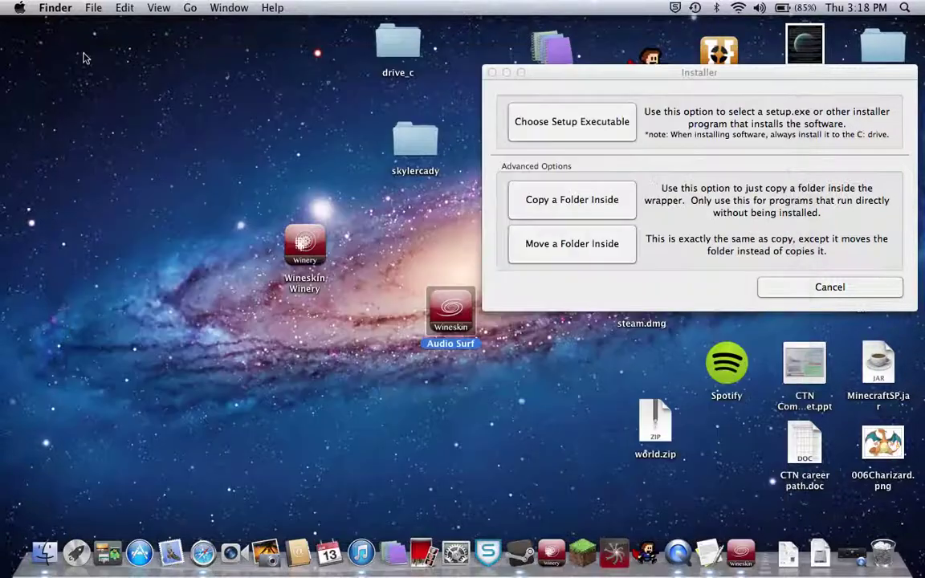
click(393, 49)
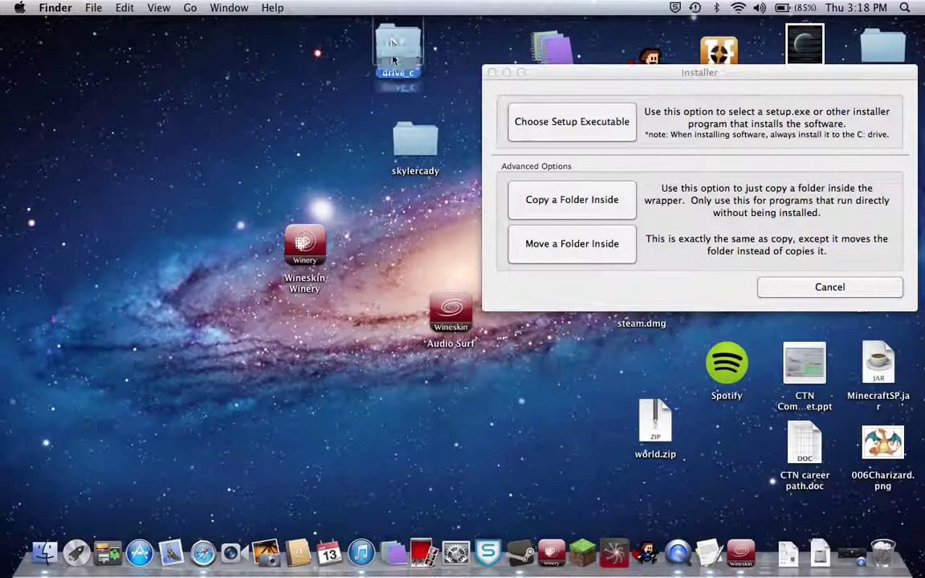
Move Desktop/drive_c inside the wrapper via Move a Folder Inside, then quit Wineskin.
click(596, 249)
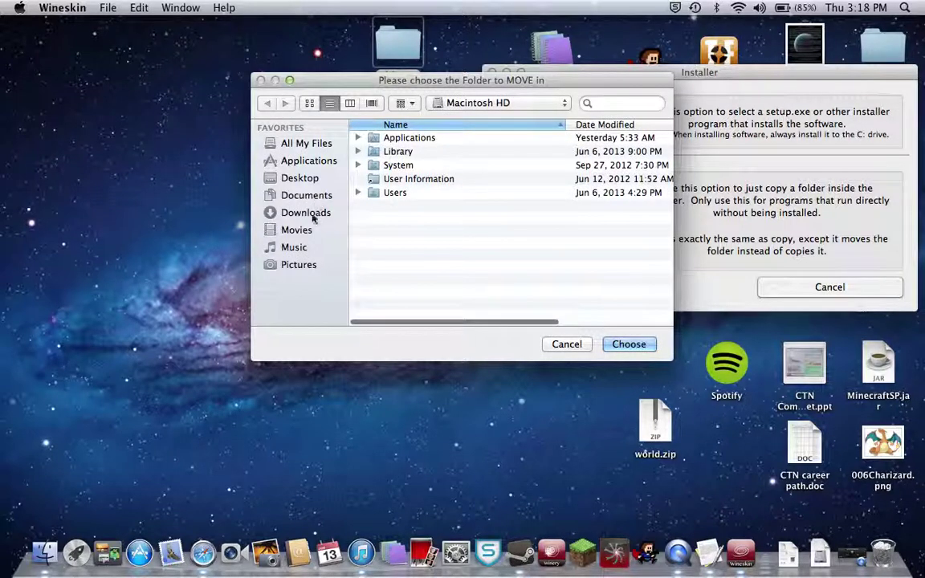
click(317, 178)
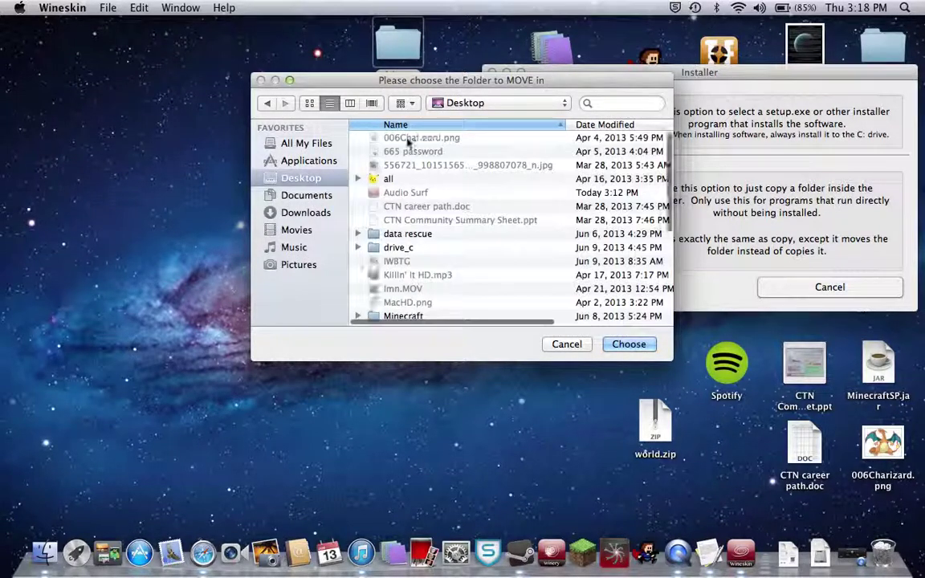
click(401, 247)
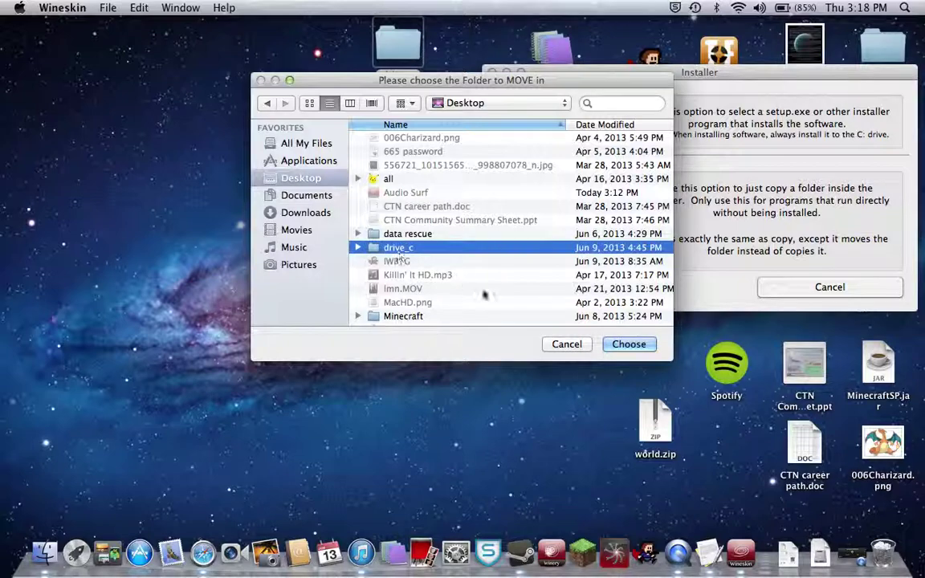
click(622, 344)
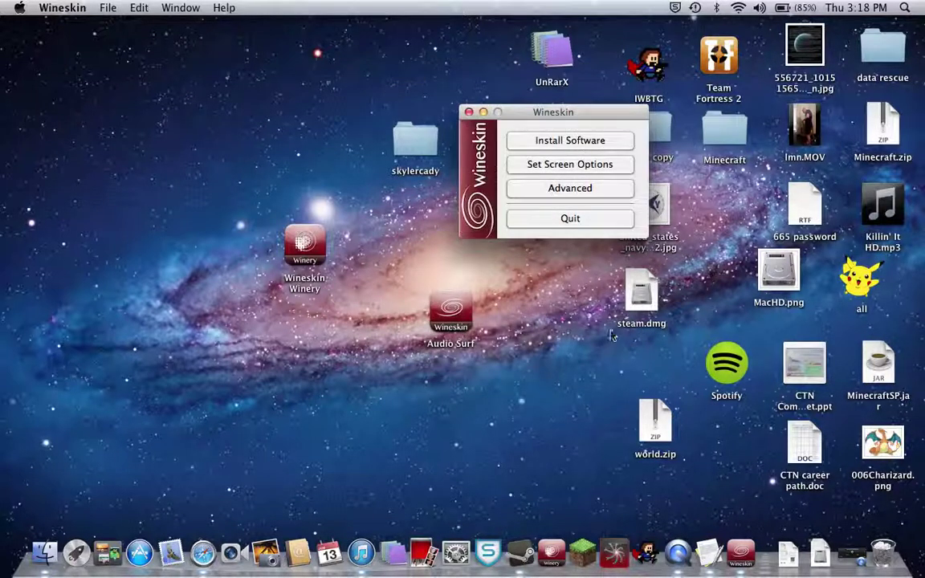
click(562, 217)
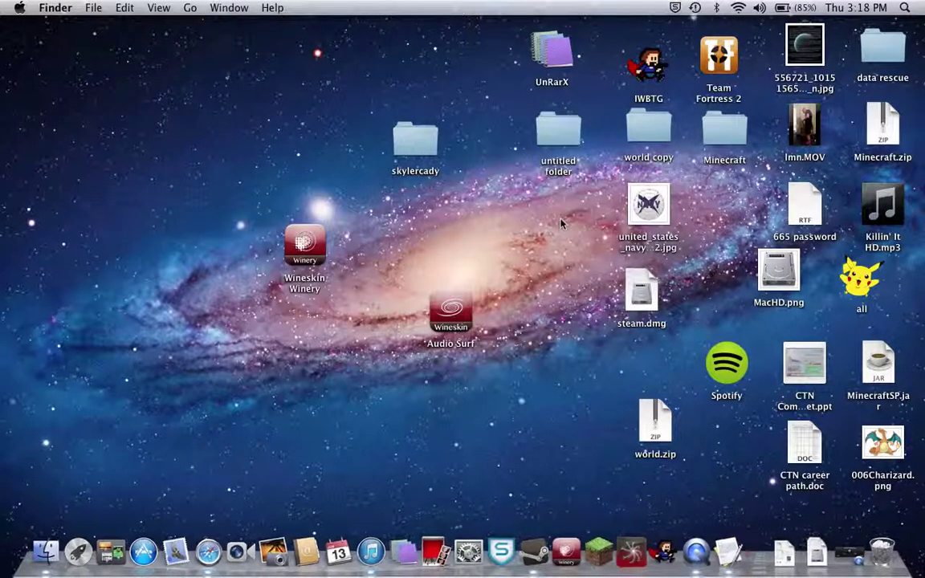
Relaunch Audio Surf, exit from its title menu, and focus the Finder desktop.
double_click(447, 316)
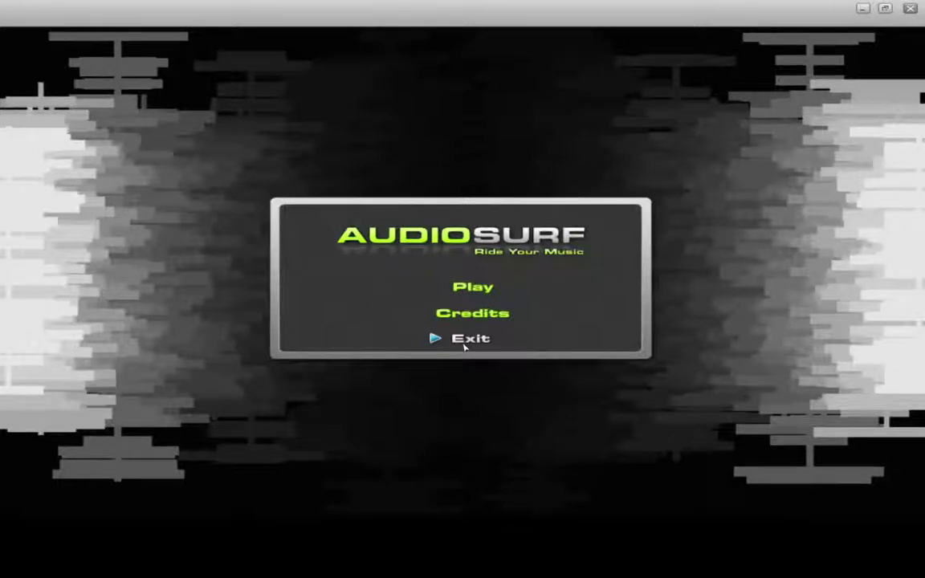
click(466, 341)
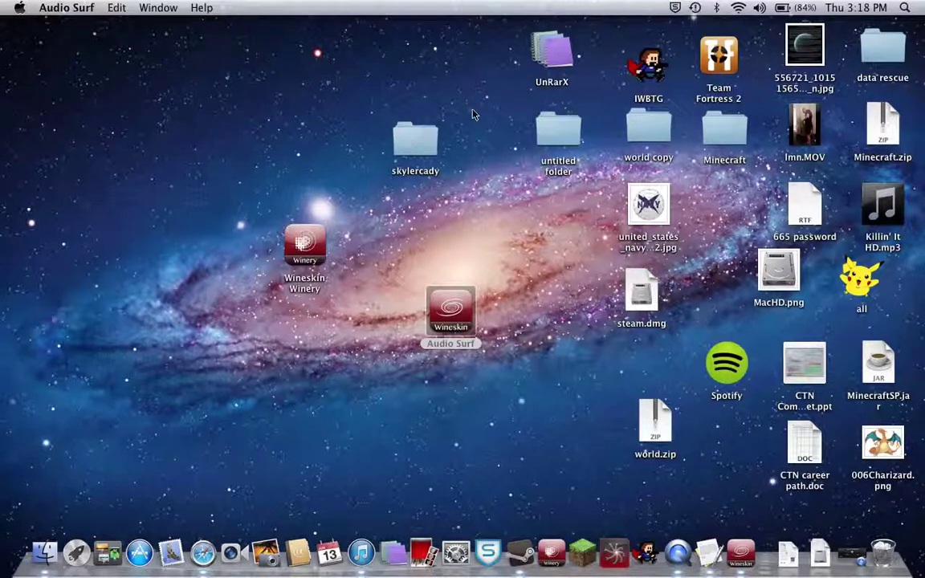
click(472, 257)
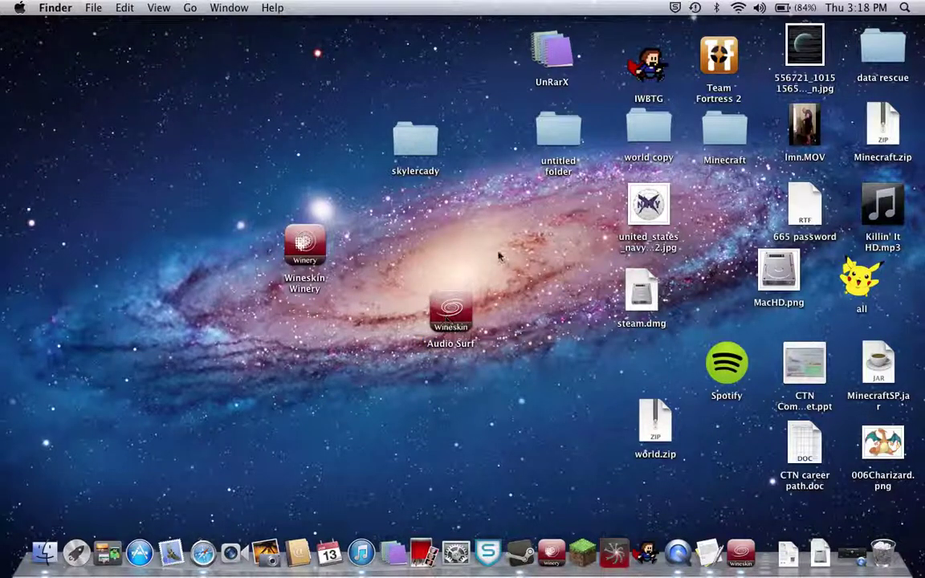
Launch Audio Surf from its desktop icon and bring the Audiosurf window to the front.
double_click(445, 310)
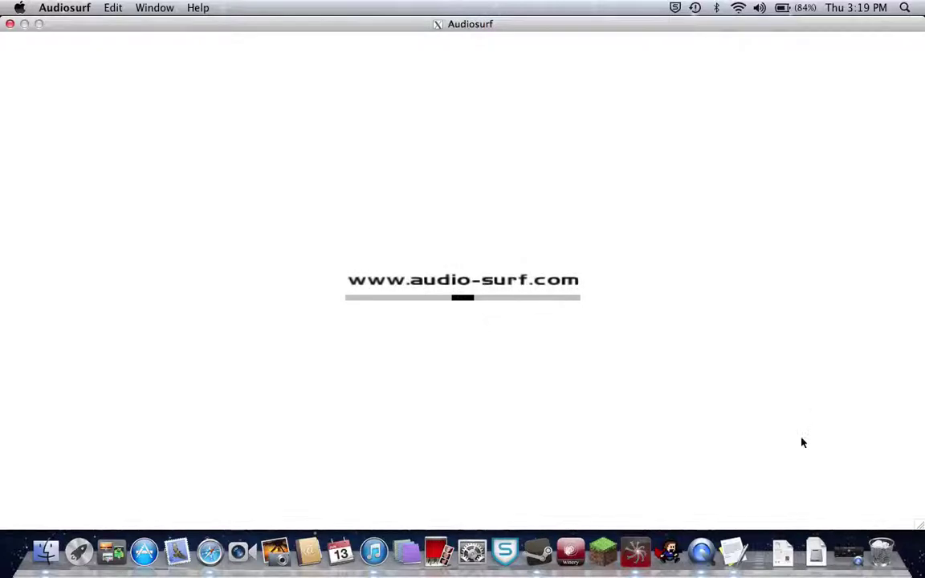
click(852, 555)
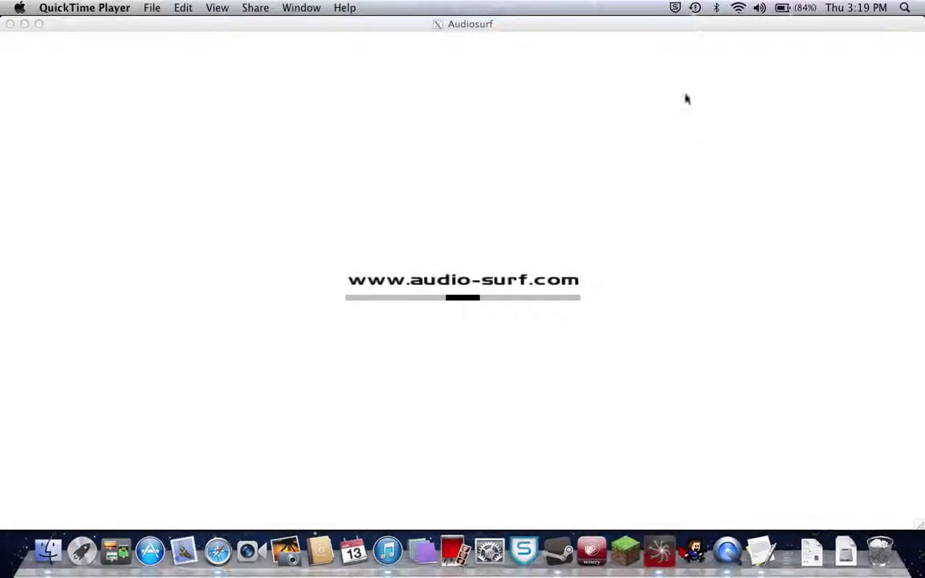
click(677, 80)
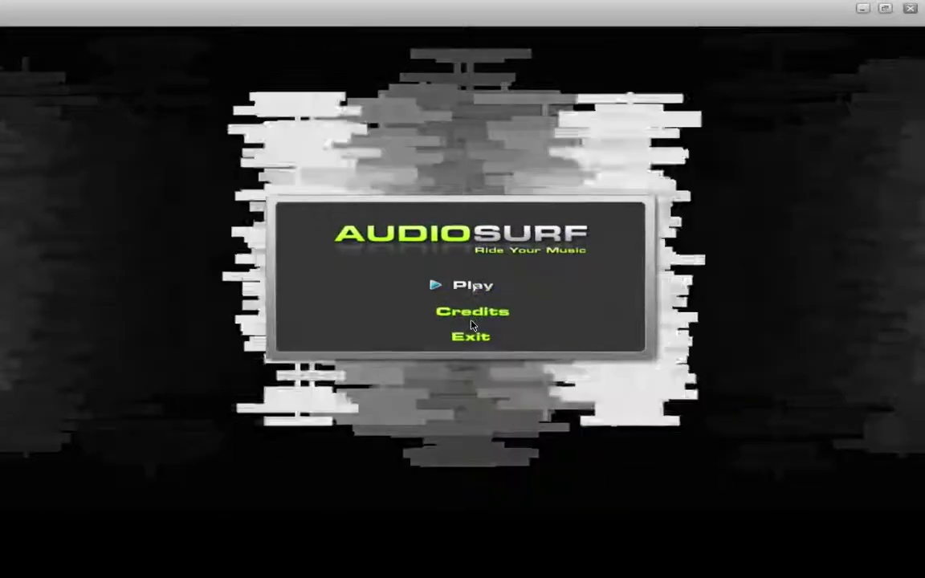
Pick Mono Pro, browse to 3 Doors Down > The Better Life, load 17 Kryptonite.mp3, then go Back.
click(474, 287)
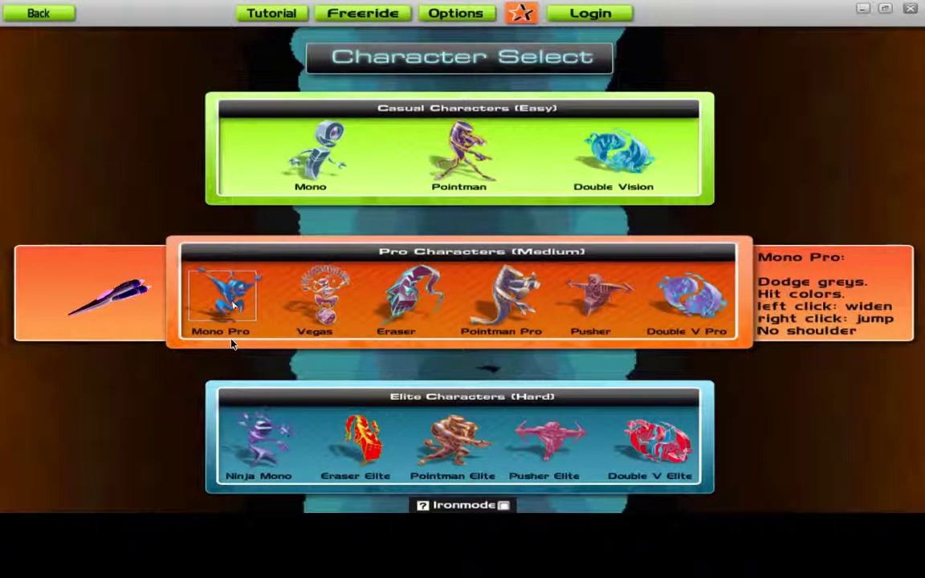
click(233, 341)
click(194, 237)
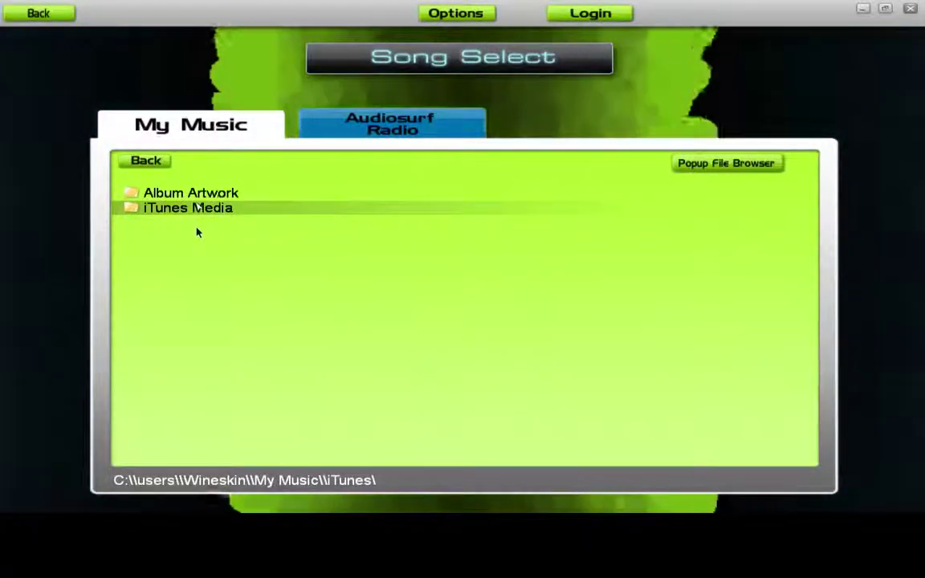
click(195, 239)
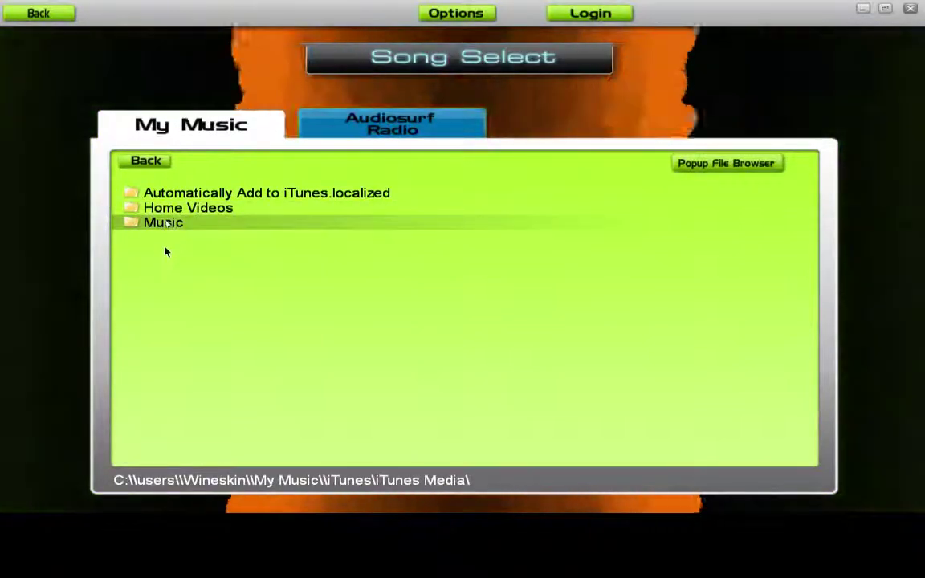
click(165, 250)
click(178, 249)
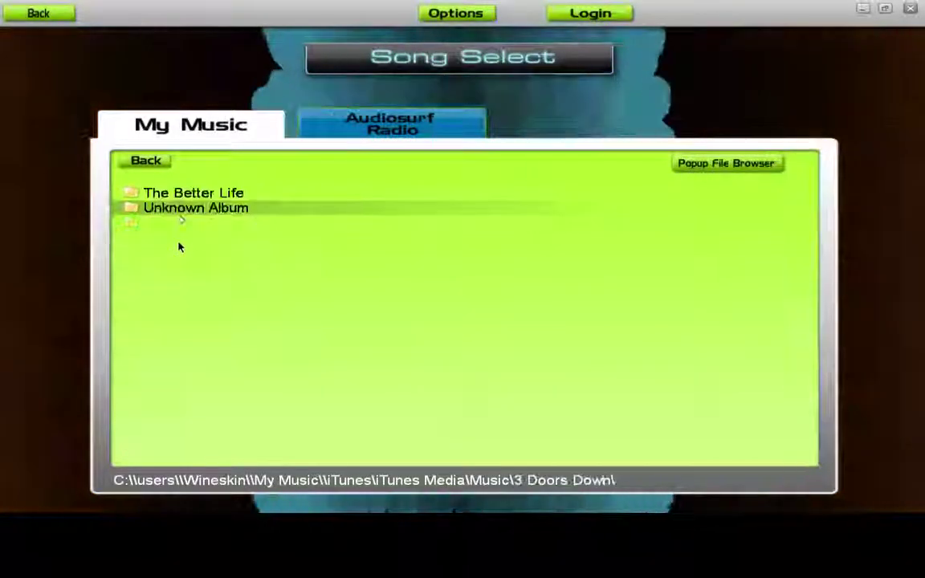
click(197, 217)
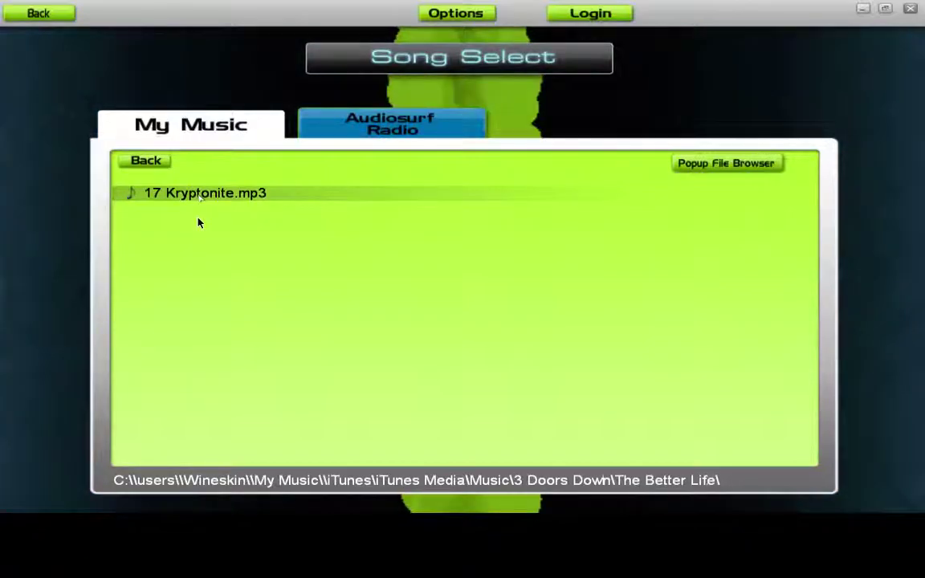
click(241, 194)
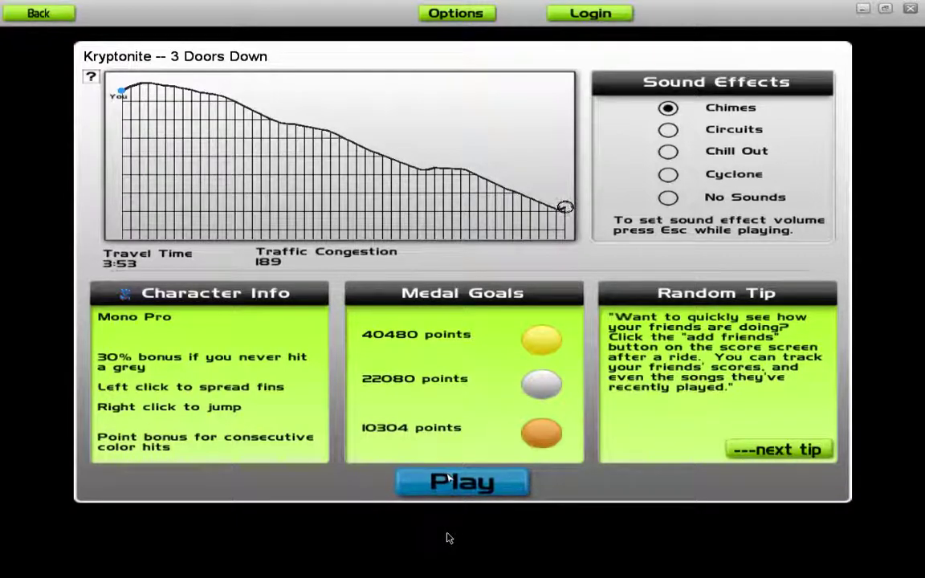
click(35, 13)
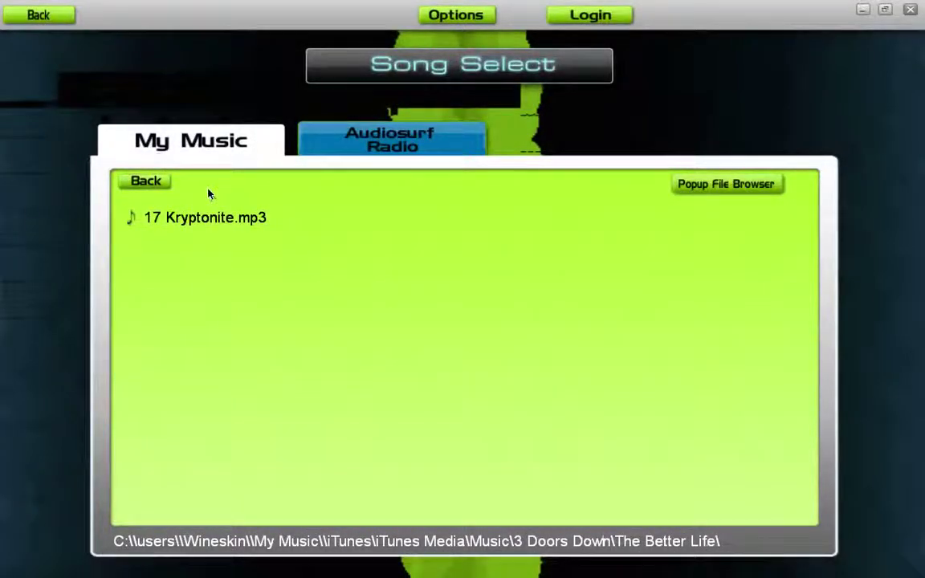
Ride 17 Kryptonite.mp3, steering between left, middle and right lanes, then pause with Esc.
click(185, 217)
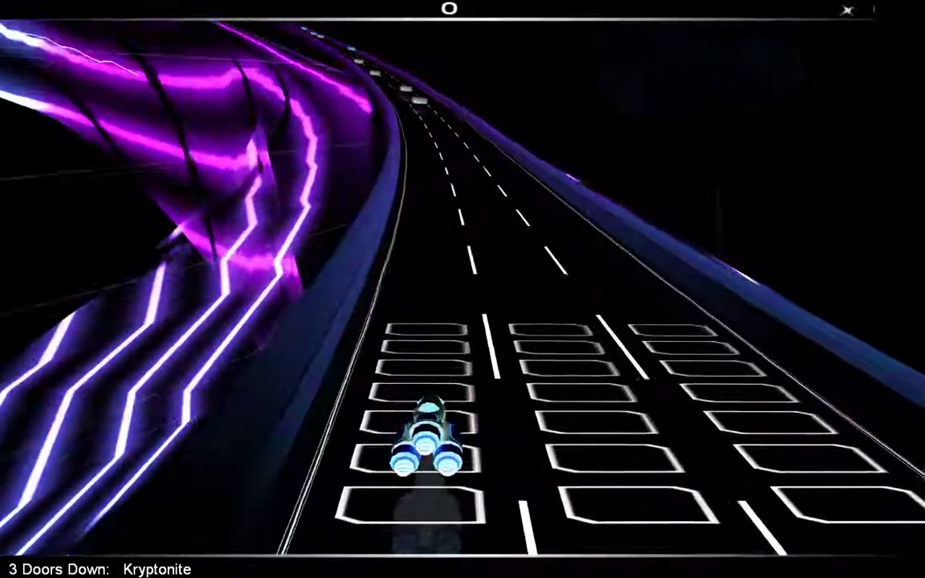
key(Left)
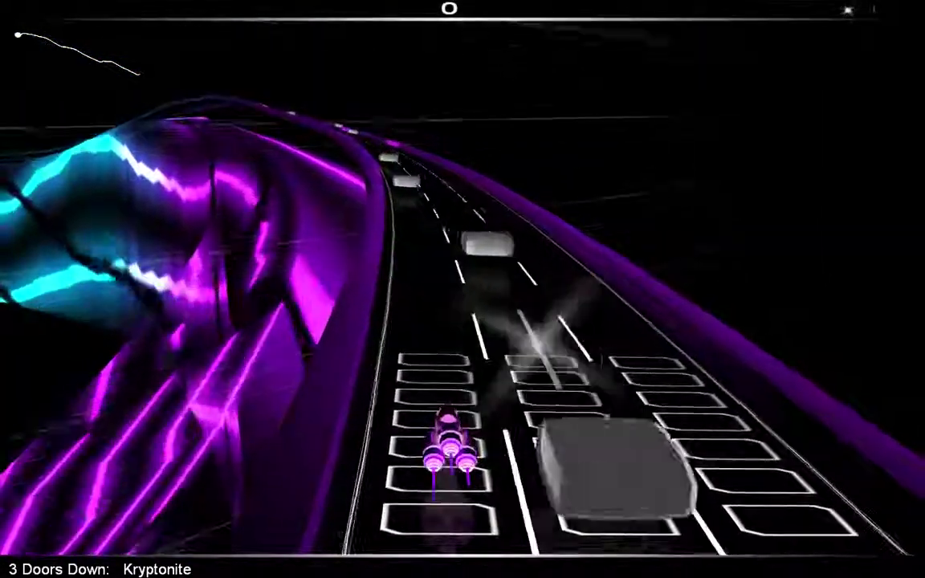
key(Right)
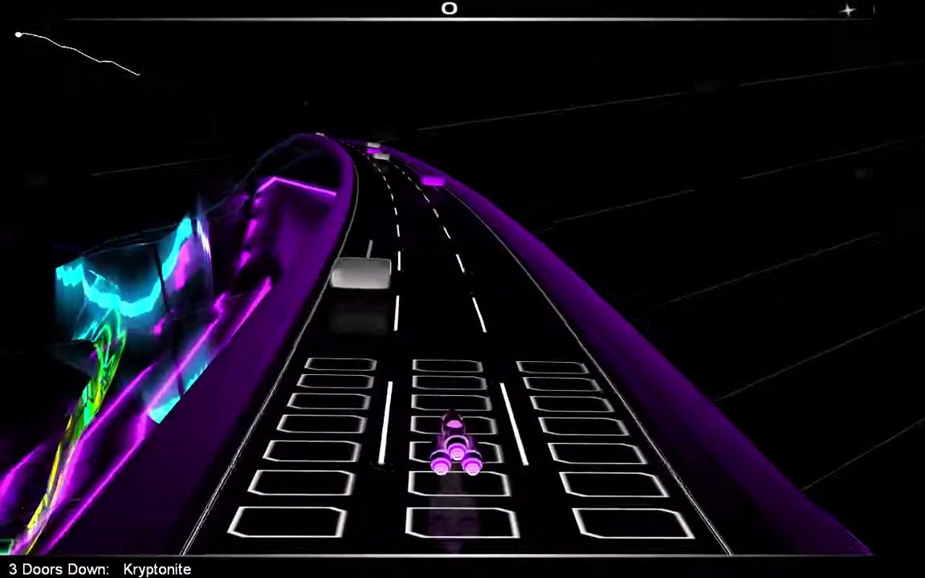
key(Right)
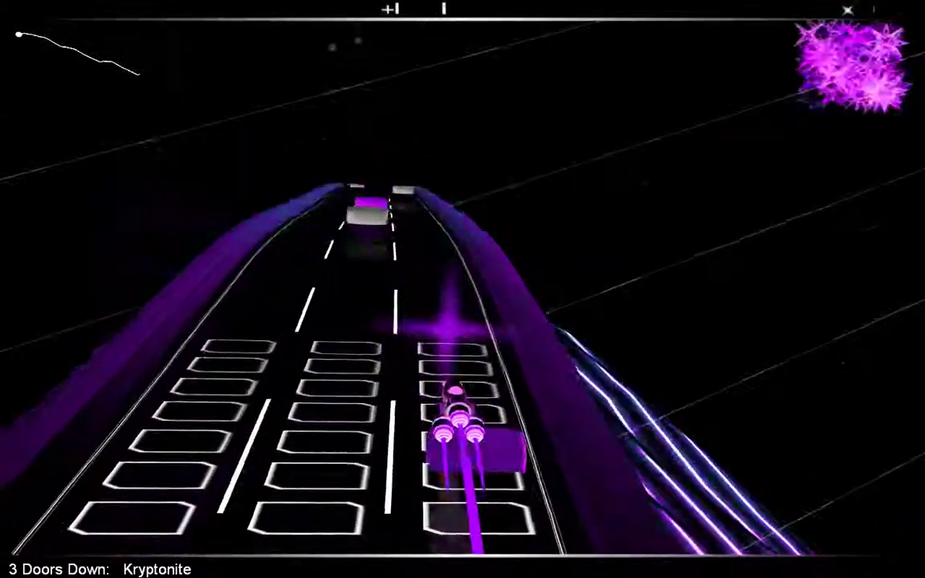
key(Left)
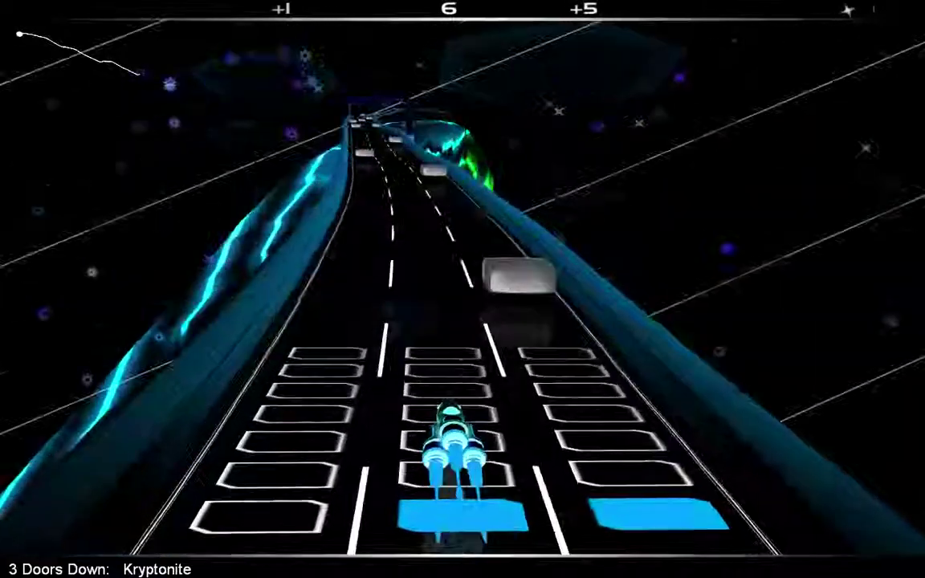
key(Left)
key(Right)
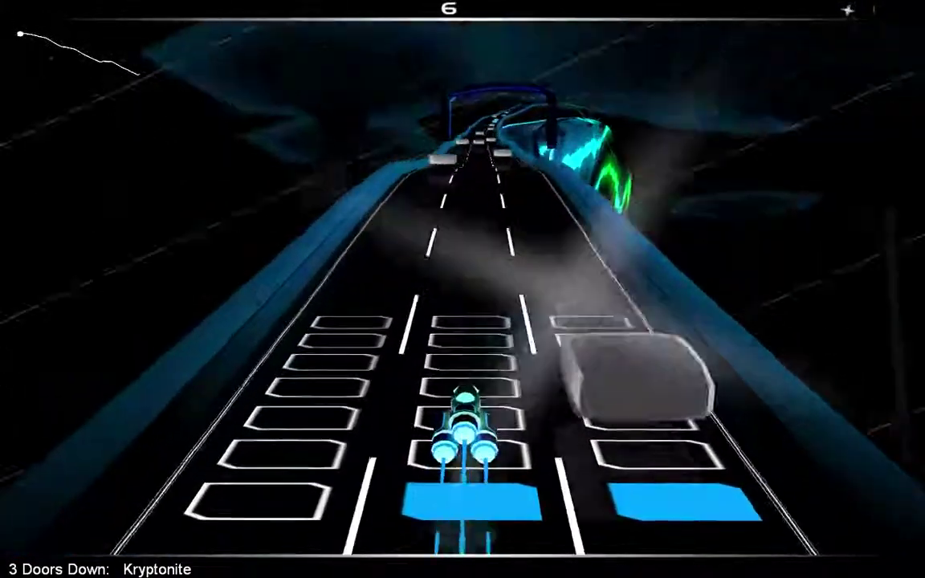
key(Escape)
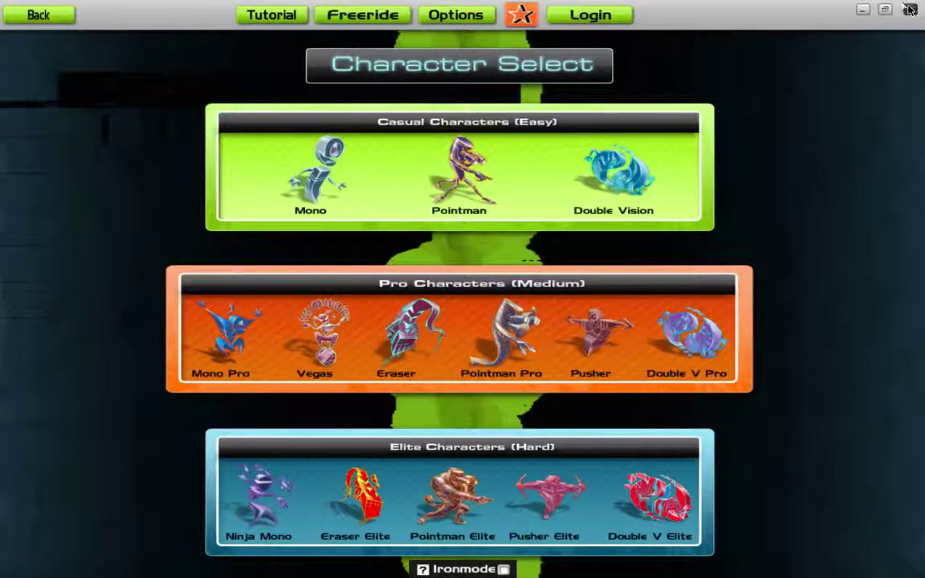
Return to Audiosurf's title menu, hide the game, and switch to QuickTime Player from the Dock.
click(55, 13)
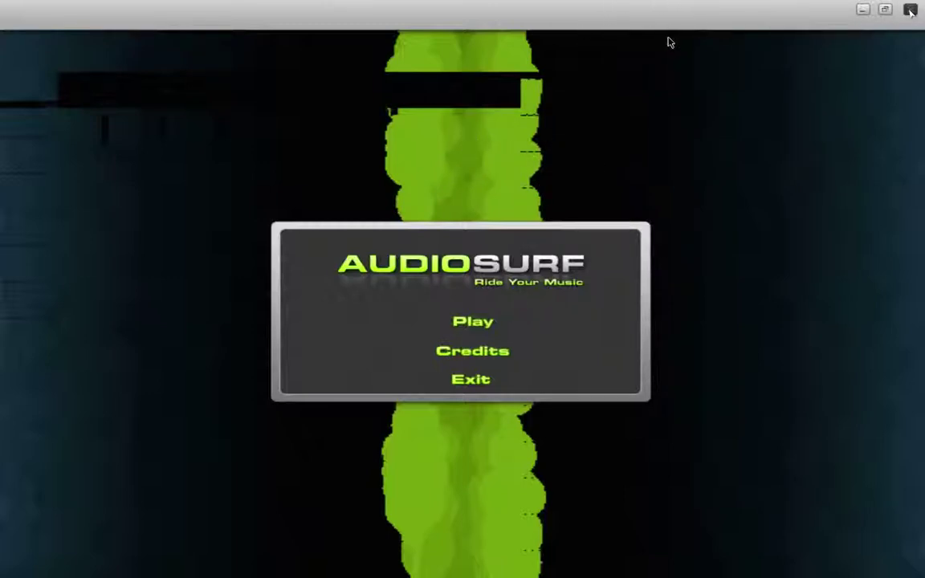
key(super+m)
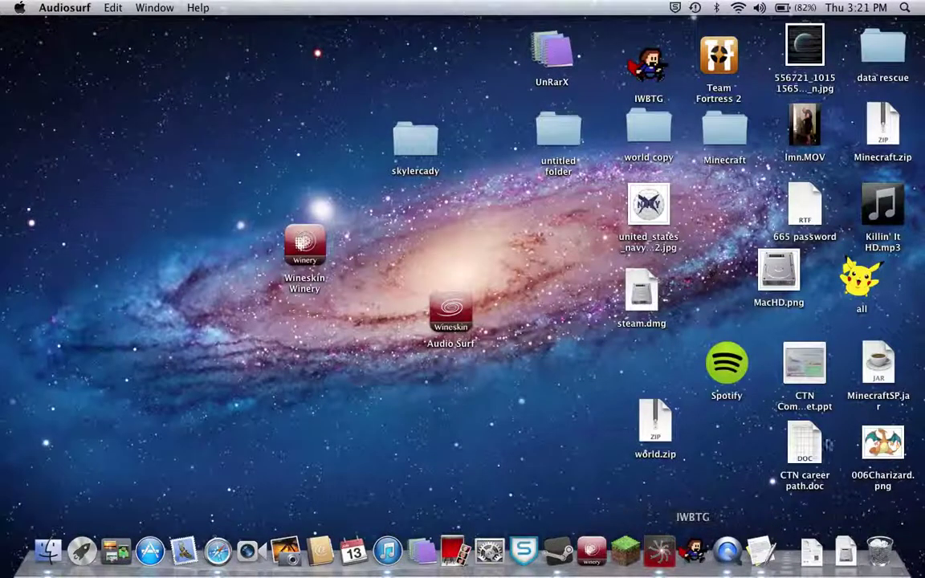
click(728, 554)
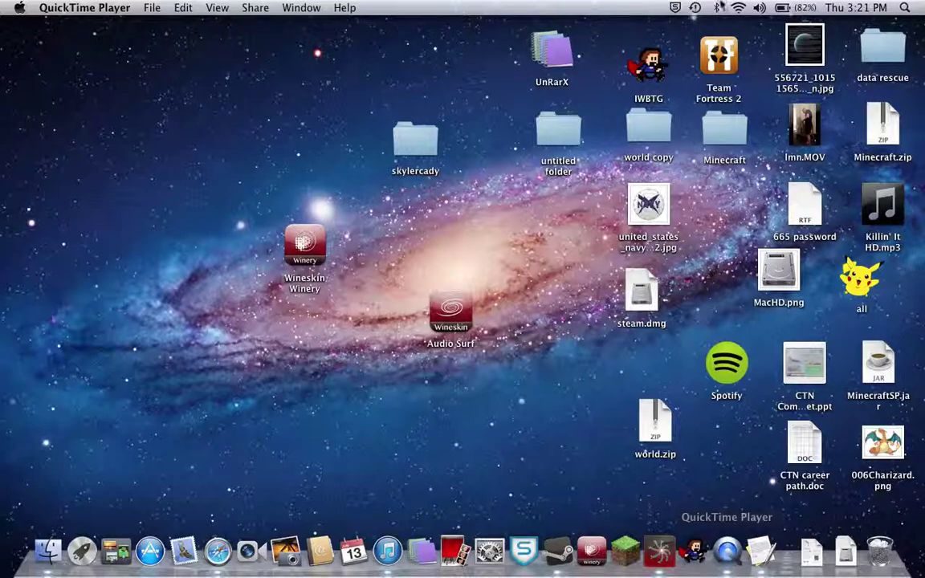